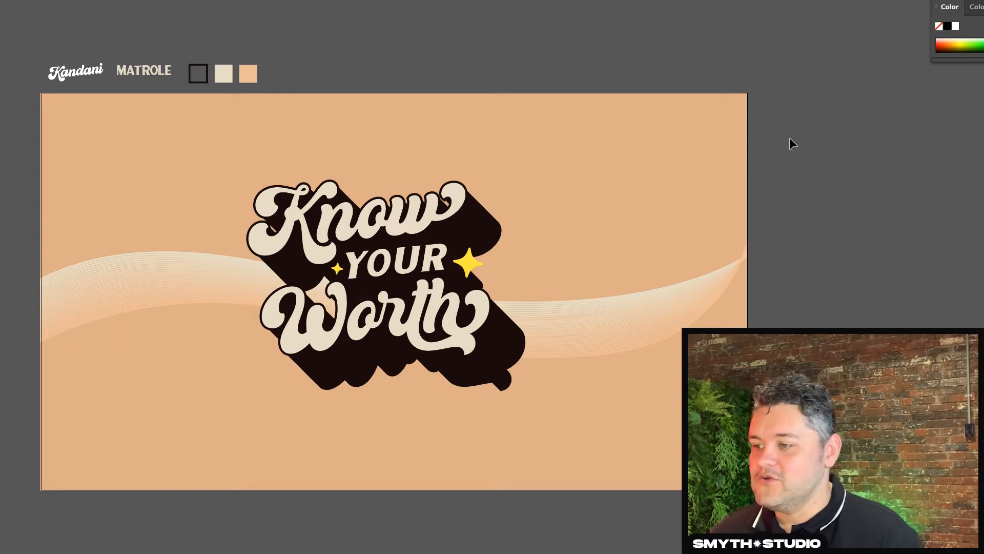
# - Cover the blank artboard with a full-size rectangle and fill it with the peach colour from the swatch squares above
pyautogui.press('F7')
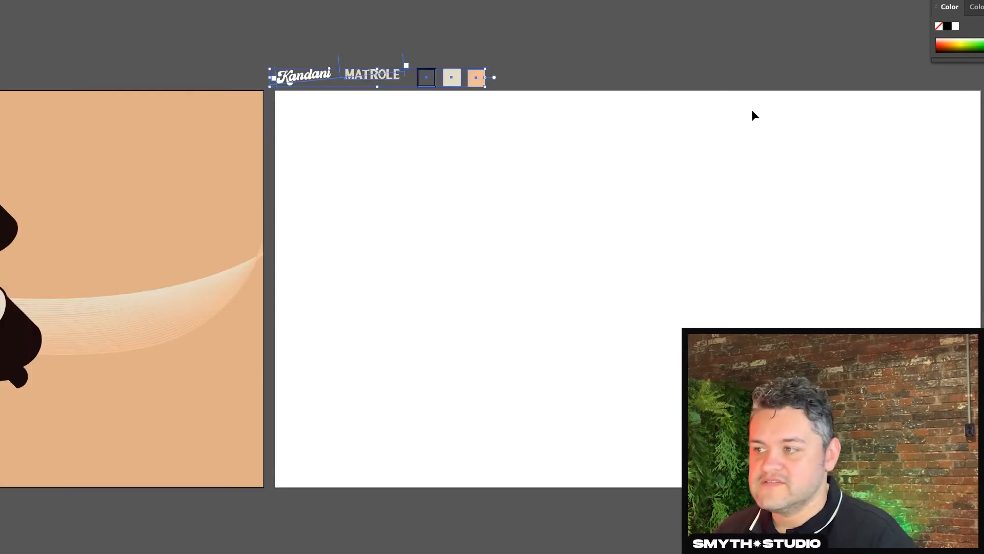
pyautogui.hscroll(3, 629, 94)
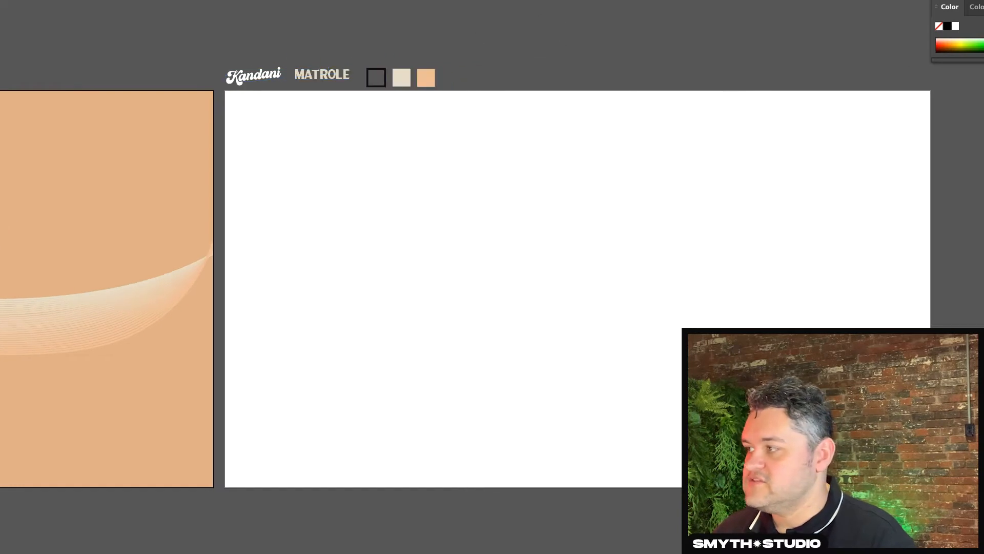
pyautogui.moveTo(225, 92); pyautogui.dragTo(931, 487)
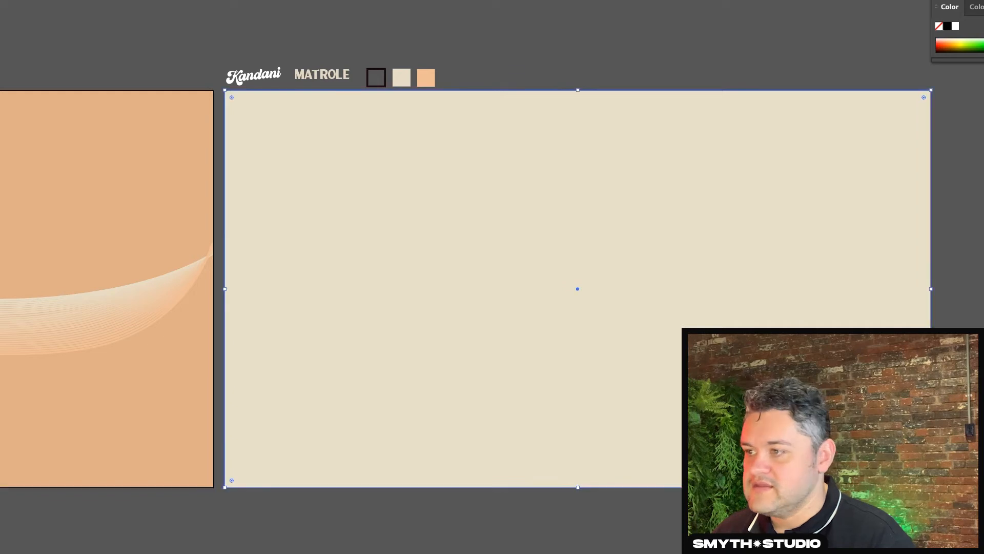
pyautogui.press('i')
pyautogui.click(425, 78)
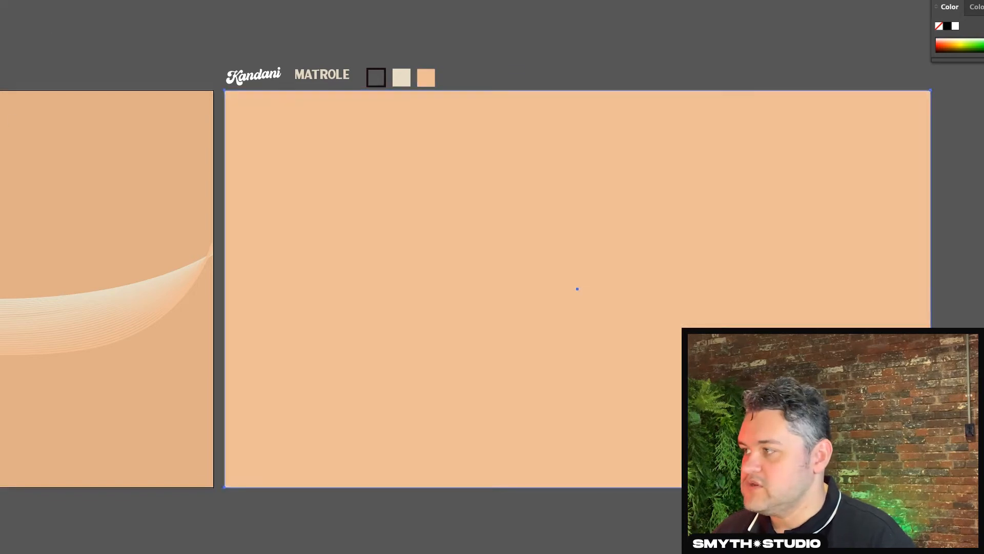
pyautogui.click(102, 9)
pyautogui.click(281, 76)
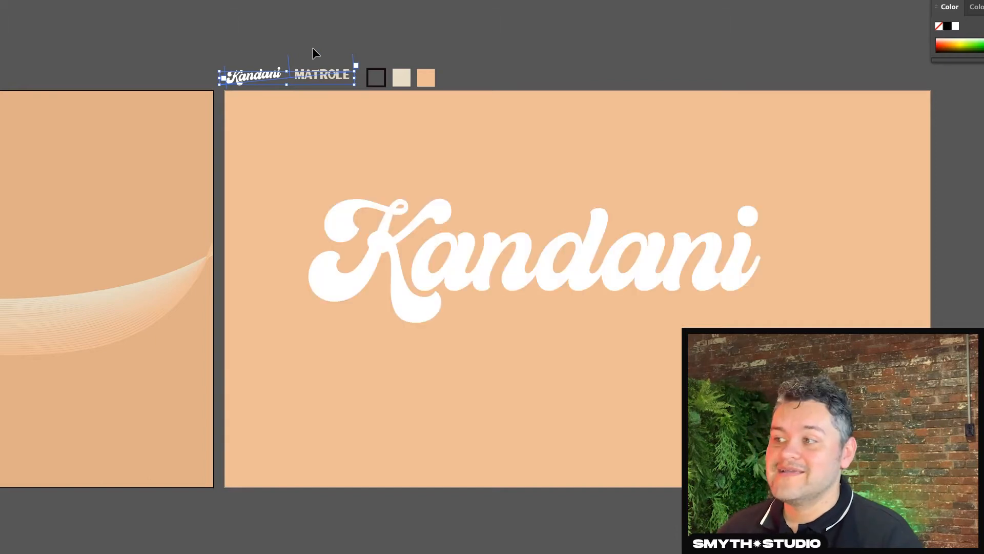
pyautogui.click(358, 43)
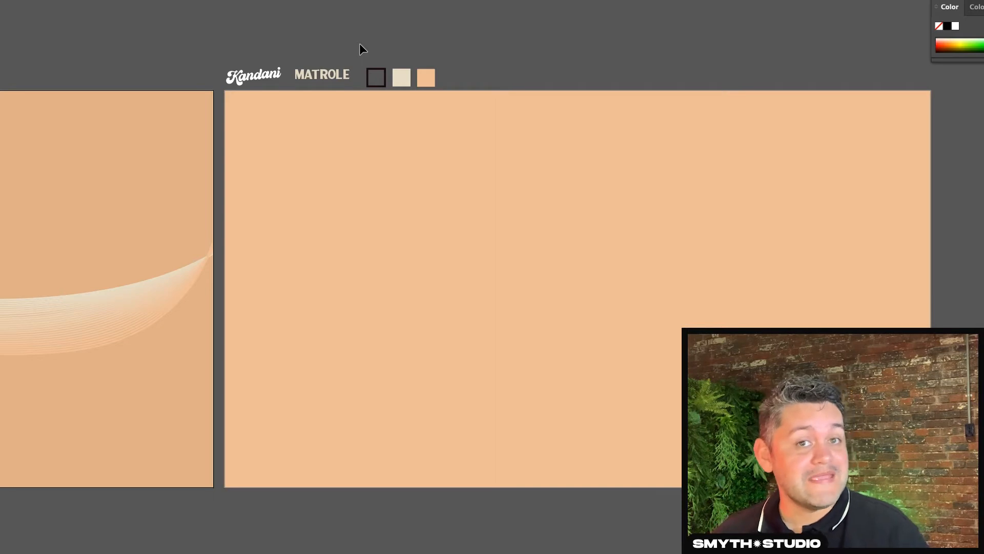
pyautogui.moveTo(248, 73); pyautogui.dragTo(253, 73)
pyautogui.click(297, 40)
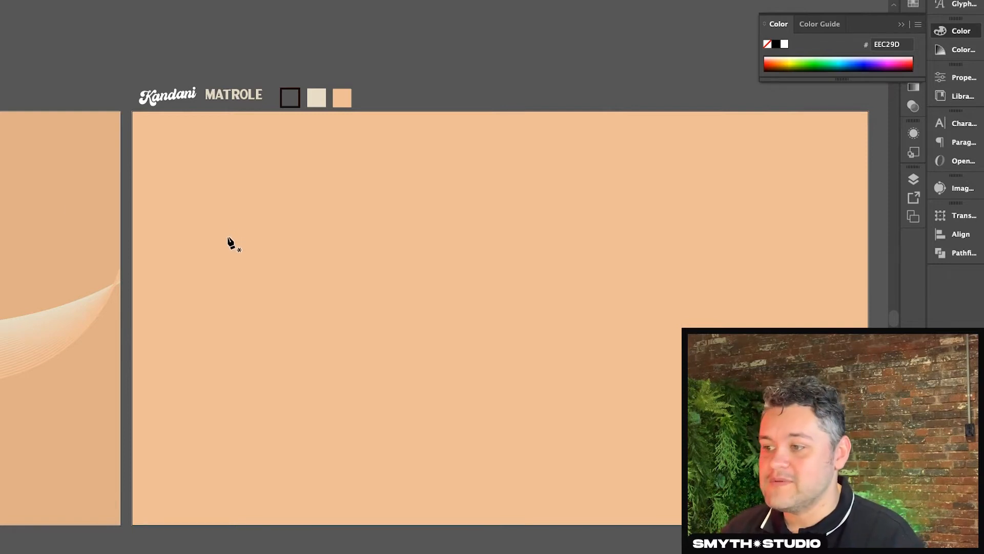
# - Draw a straight path about 494 px wide with the Pen tool, rising gently to the right on the peach background
pyautogui.click(281, 280)
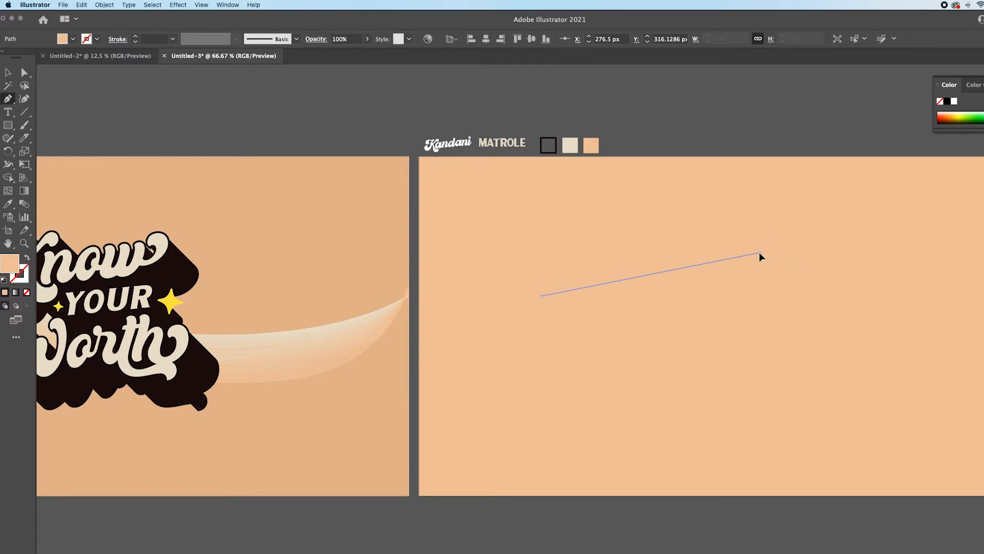
pyautogui.click(759, 253)
pyautogui.click(4, 73)
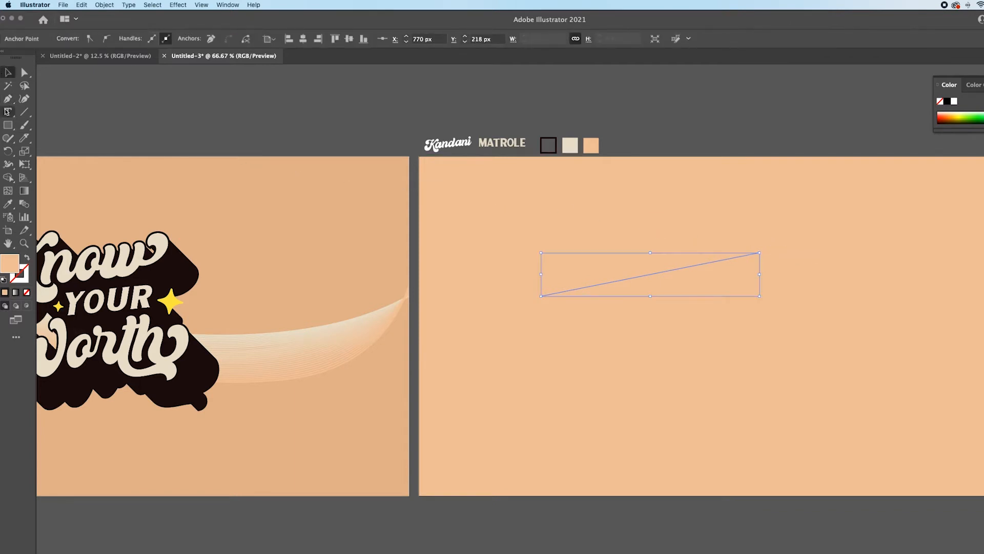
# - Place type along the slanted path with the Type on a Path tool
pyautogui.click(6, 113)
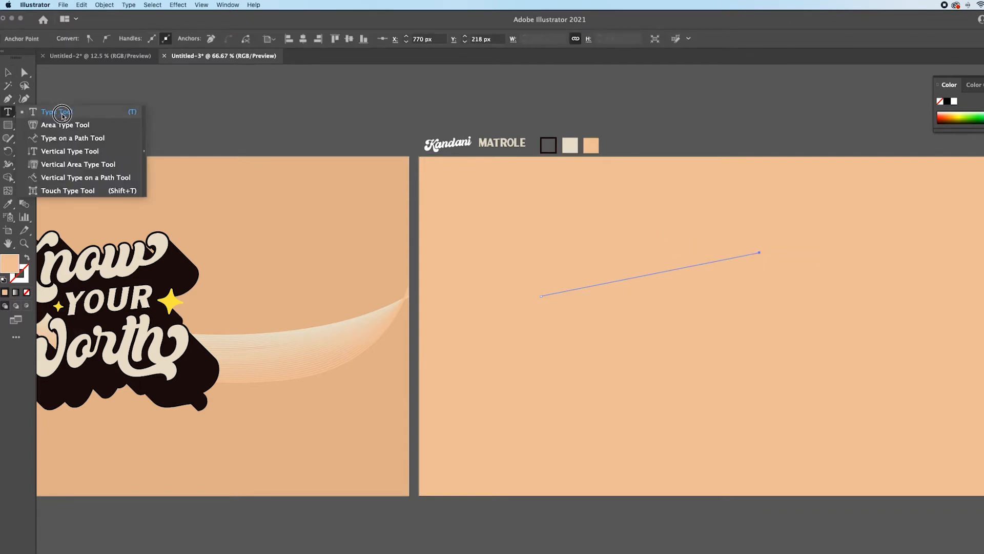
pyautogui.click(72, 138)
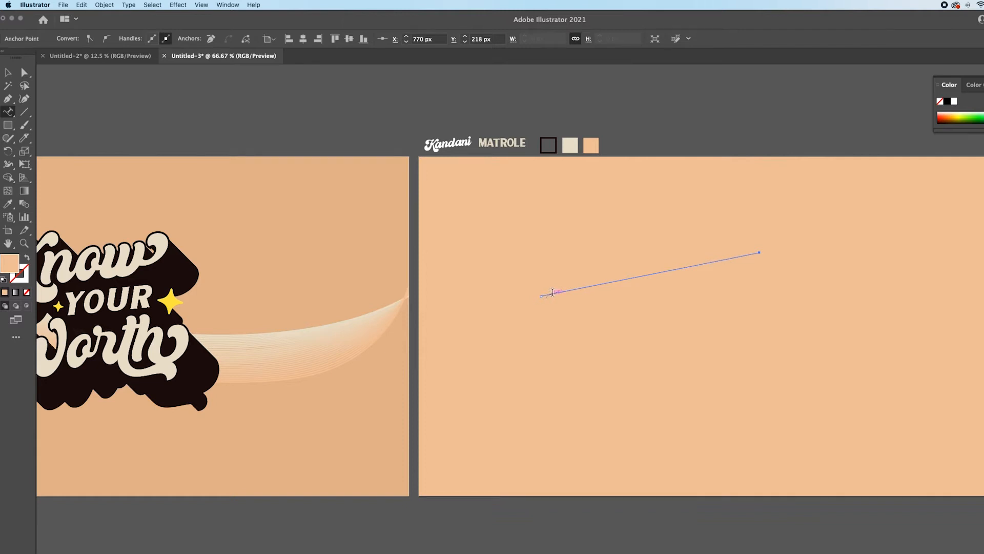
pyautogui.click(552, 292)
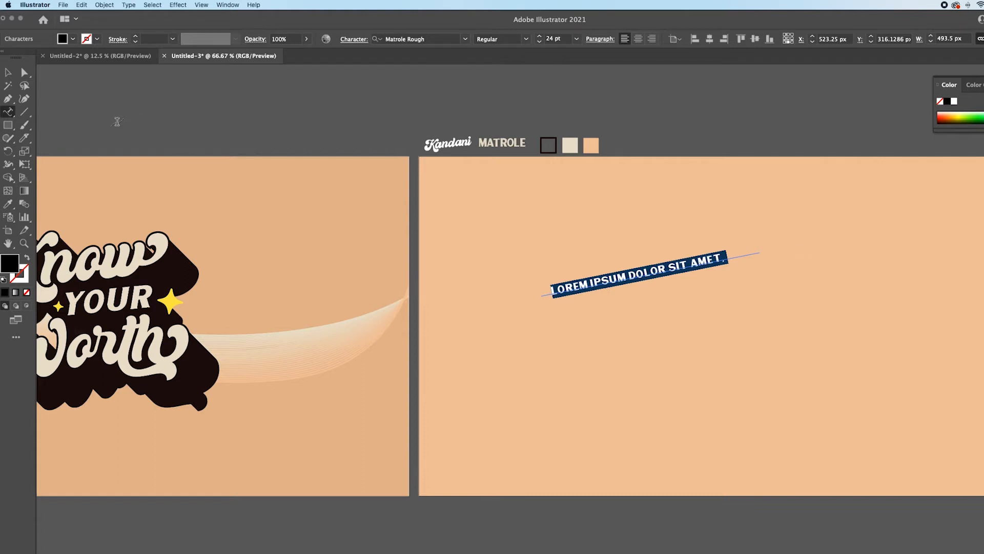
pyautogui.click(9, 73)
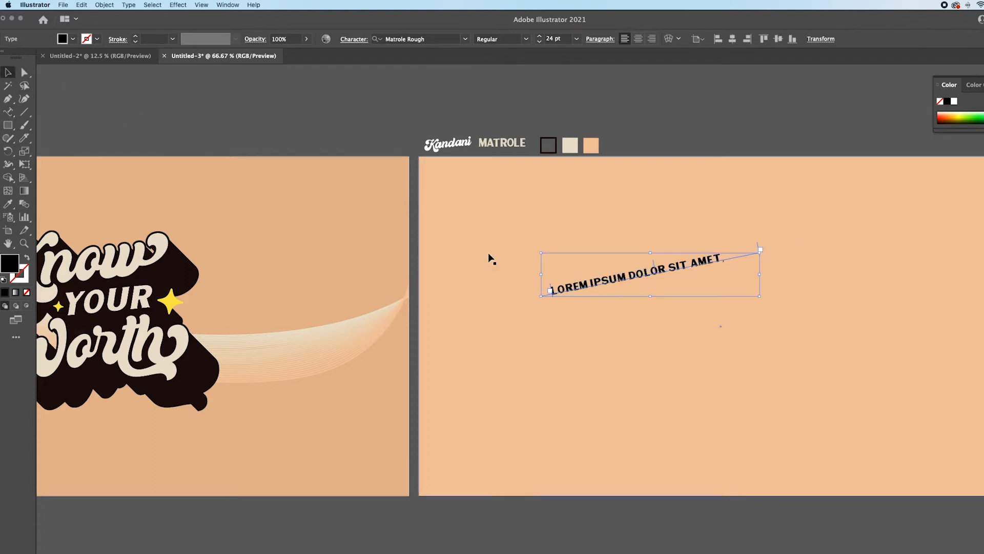
# - Match the path text to the Kandani font sample, replace its wording with "Know" and set the size to 72 pt
pyautogui.press('i')
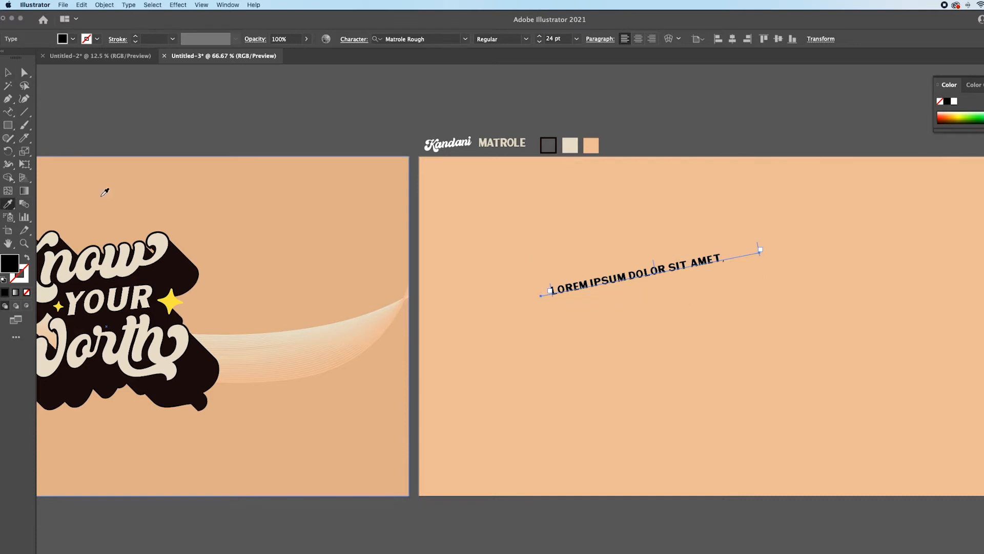
pyautogui.click(453, 144)
pyautogui.click(9, 73)
pyautogui.click(673, 269)
pyautogui.doubleClick(673, 269)
pyautogui.moveTo(692, 262); pyautogui.dragTo(529, 279)
pyautogui.write('Know')
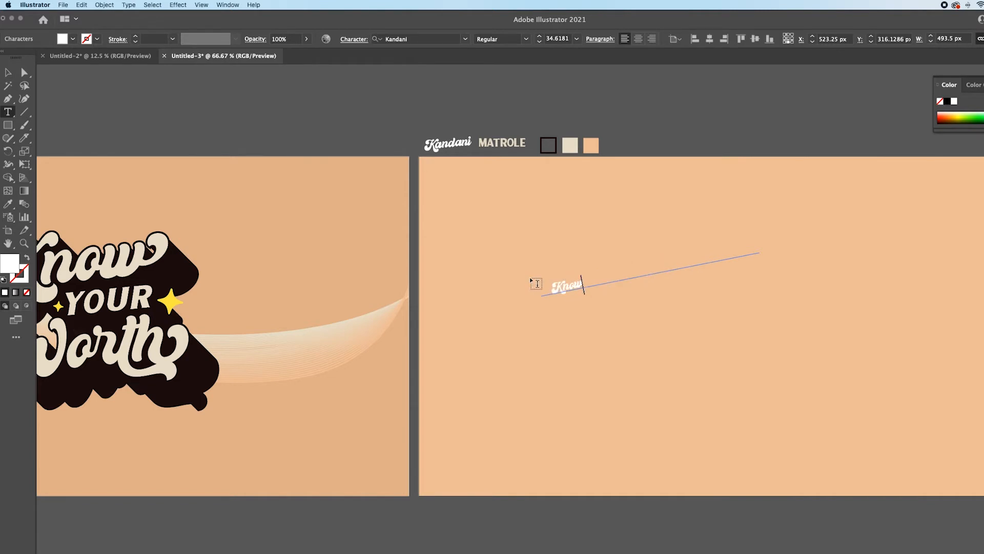
pyautogui.press('Escape')
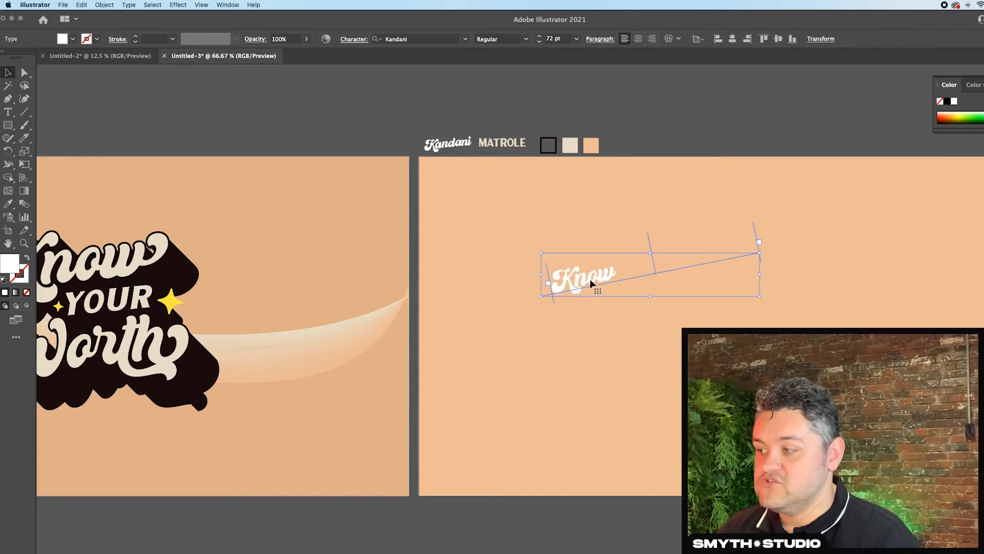
# - Duplicate the Know text just below itself and change the copy's wording to "Worth"
pyautogui.click(591, 286)
pyautogui.moveTo(591, 286); pyautogui.dragTo(598, 321)
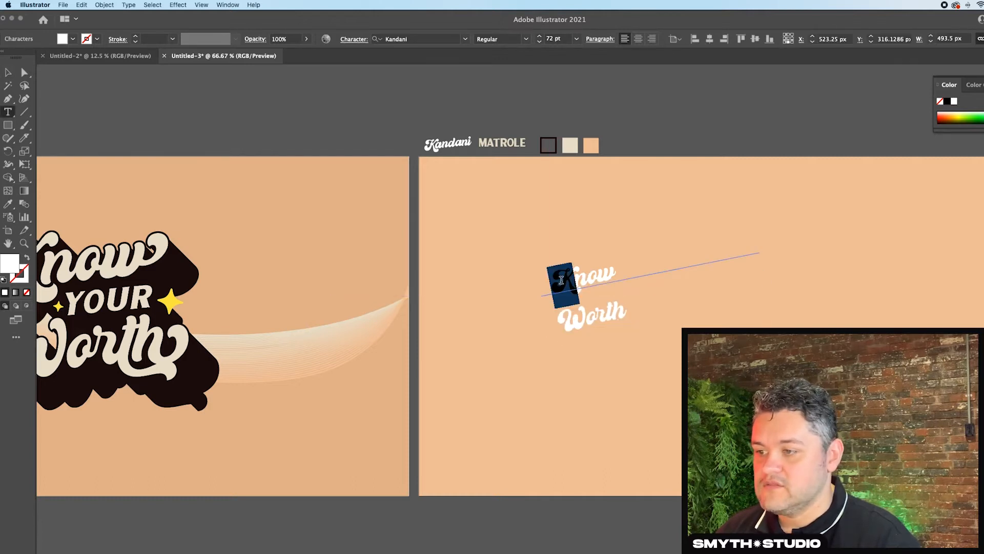
# - Replace the w in Know with its alternate glyph that ends in a curled swash
pyautogui.click(589, 280)
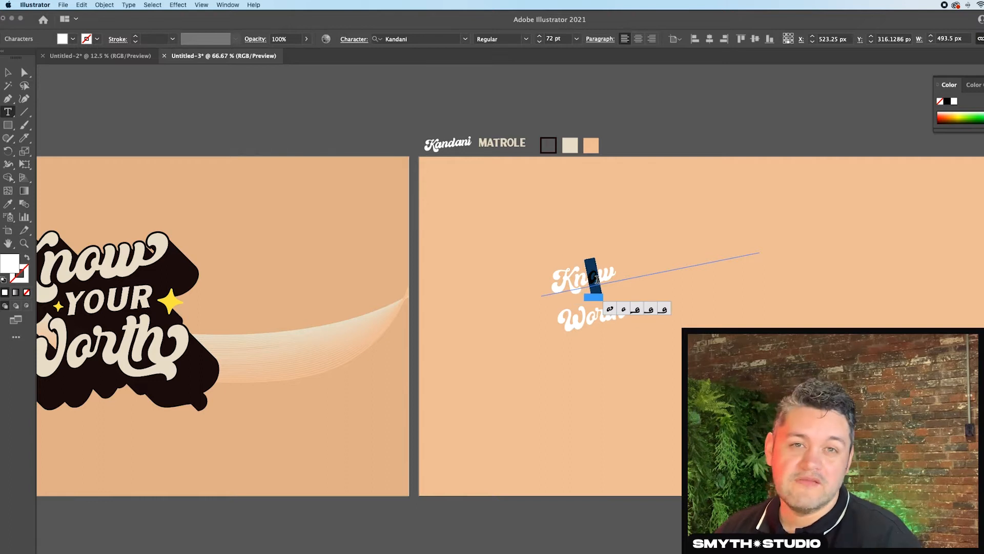
pyautogui.click(610, 277)
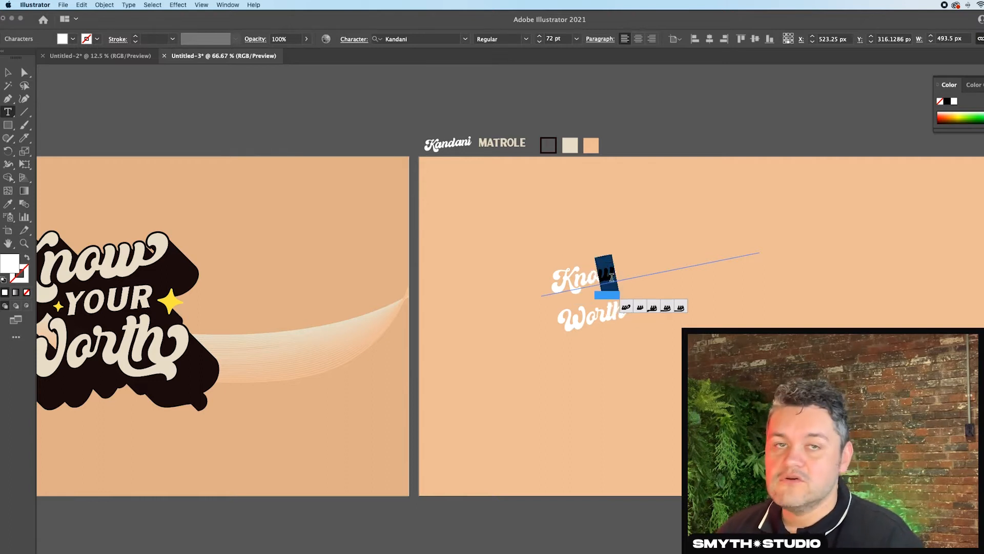
pyautogui.press('Escape')
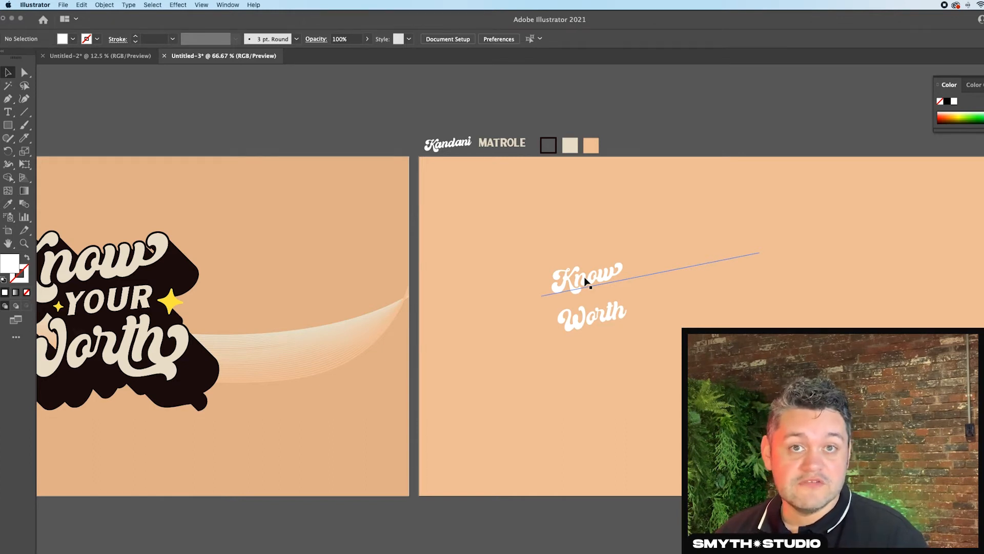
pyautogui.click(590, 284)
# - Replace the h in Worth with its alternate glyph that ends in a curled swash
pyautogui.click(595, 322)
pyautogui.doubleClick(588, 318)
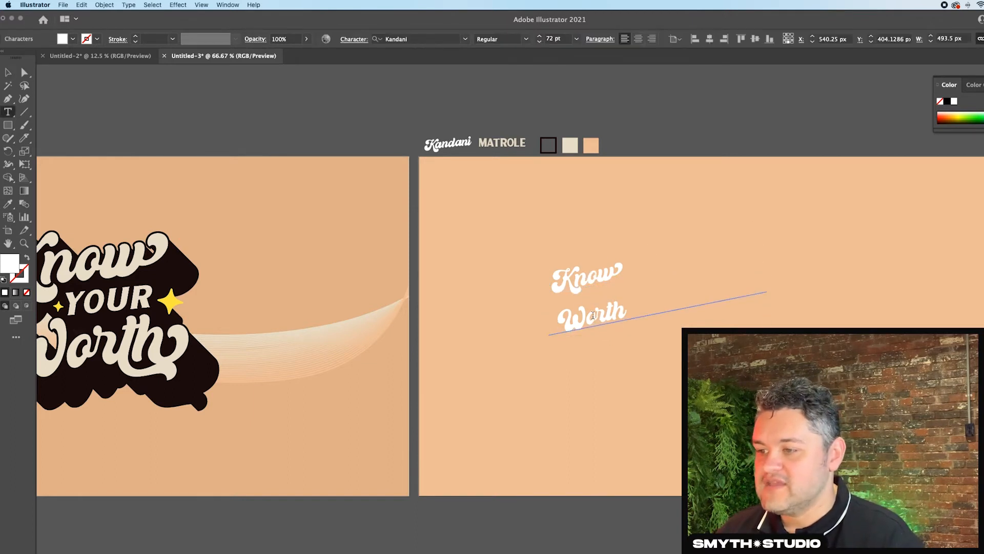
pyautogui.moveTo(593, 316); pyautogui.dragTo(603, 315)
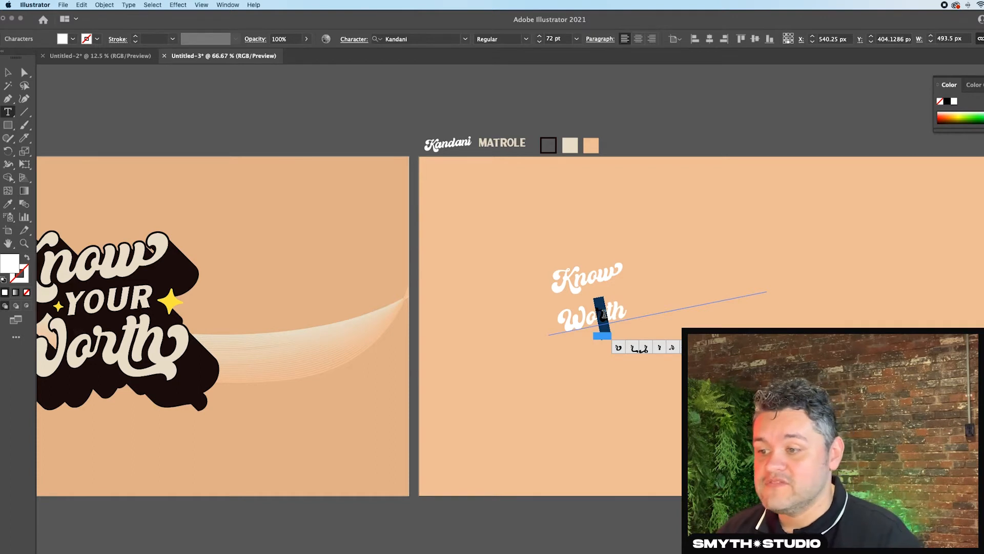
pyautogui.moveTo(605, 314); pyautogui.dragTo(623, 311)
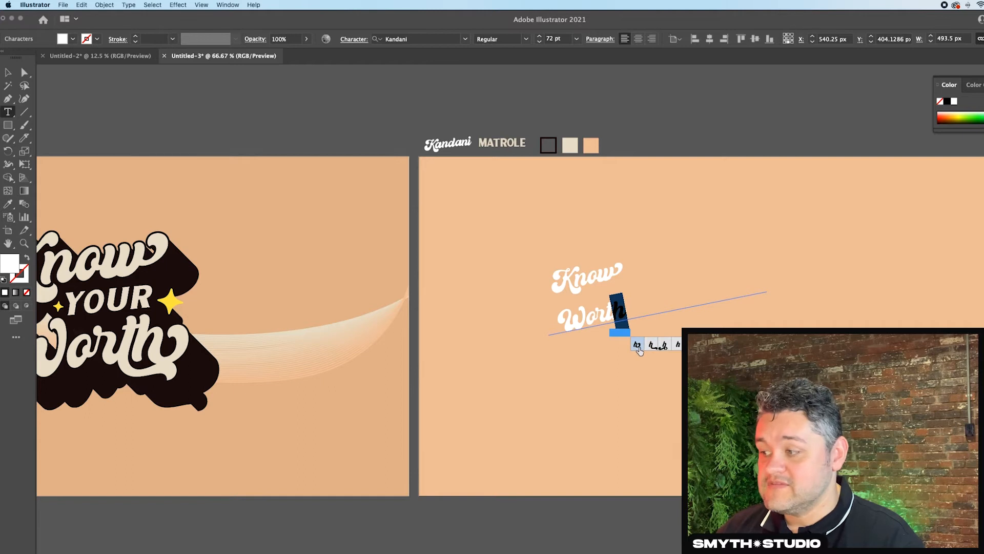
pyautogui.click(637, 345)
pyautogui.press('Escape')
pyautogui.click(243, 100)
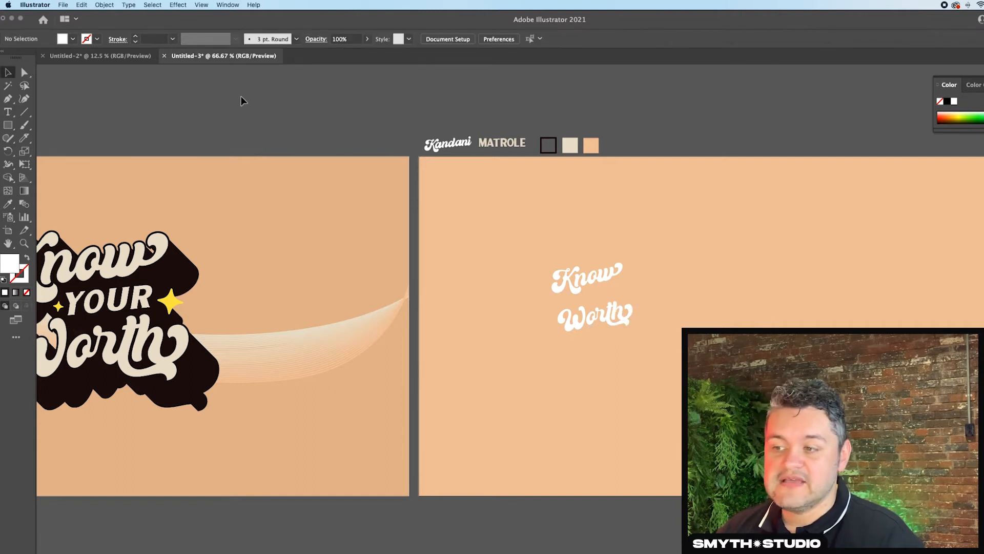
# - Enlarge Know and Worth with a smaller "YOUR" in Matrole Rough between them, all filled with the cream colour
pyautogui.click(613, 276)
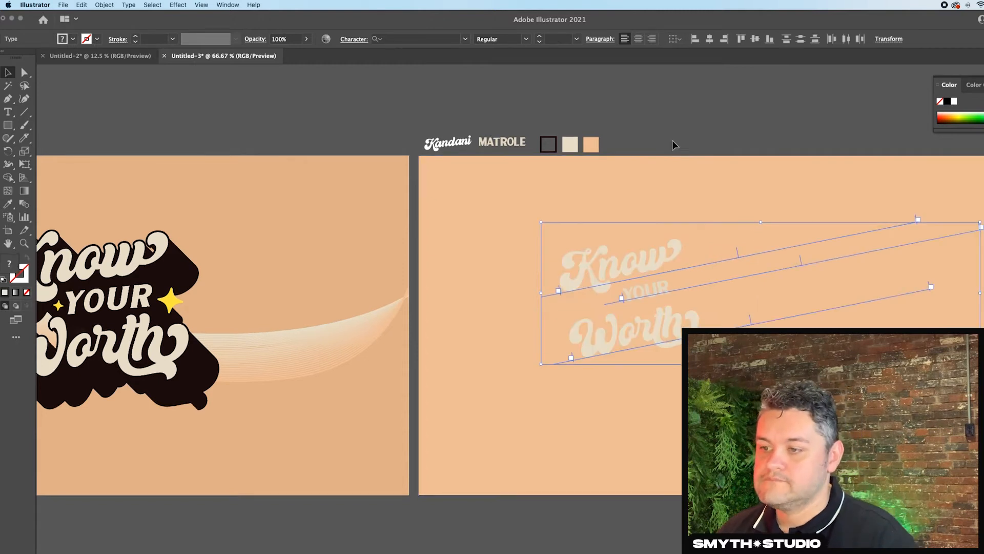
pyautogui.click(674, 143)
# - Give Know and Worth a 1 pt black stroke and move Worth up closer to Know
pyautogui.click(641, 258)
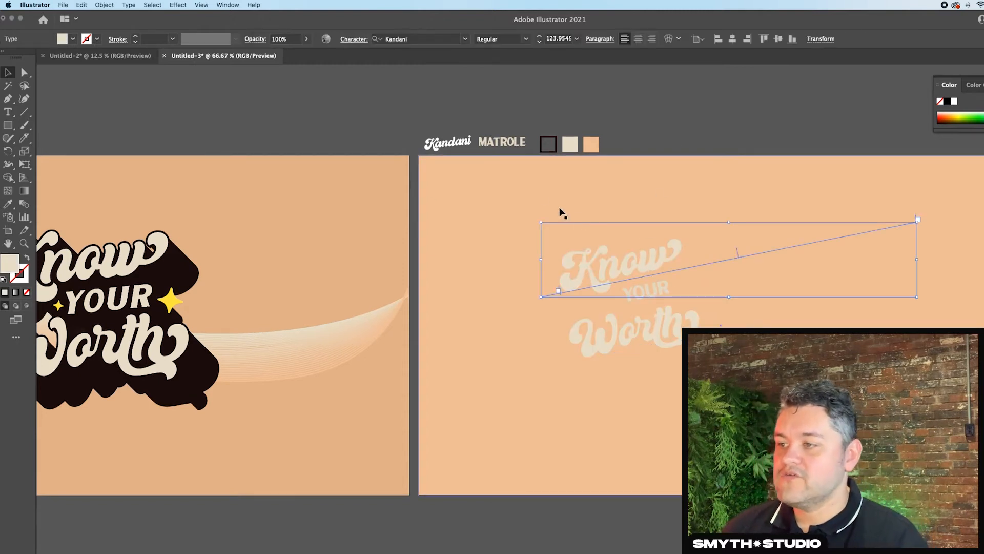
pyautogui.click(24, 275)
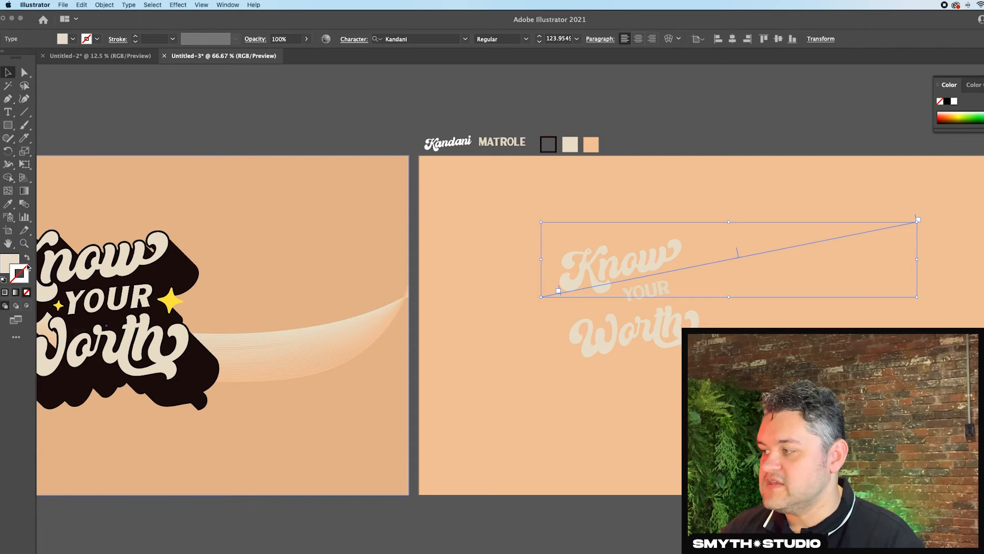
pyautogui.click(96, 39)
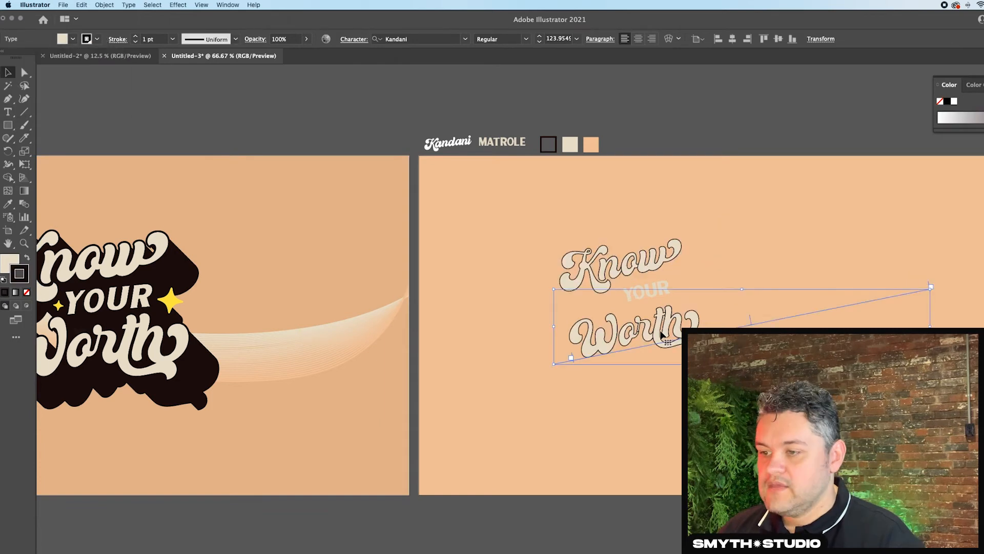
pyautogui.moveTo(661, 336); pyautogui.dragTo(661, 323)
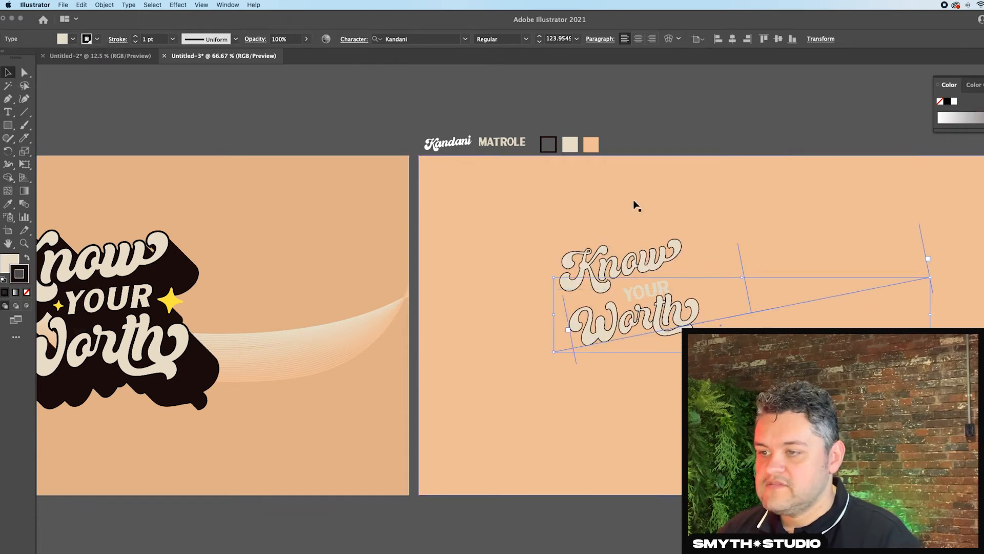
# - Nudge YOUR up and to the left between the two script words and give it a 1 pt black stroke
pyautogui.click(661, 130)
pyautogui.moveTo(639, 290); pyautogui.dragTo(637, 286)
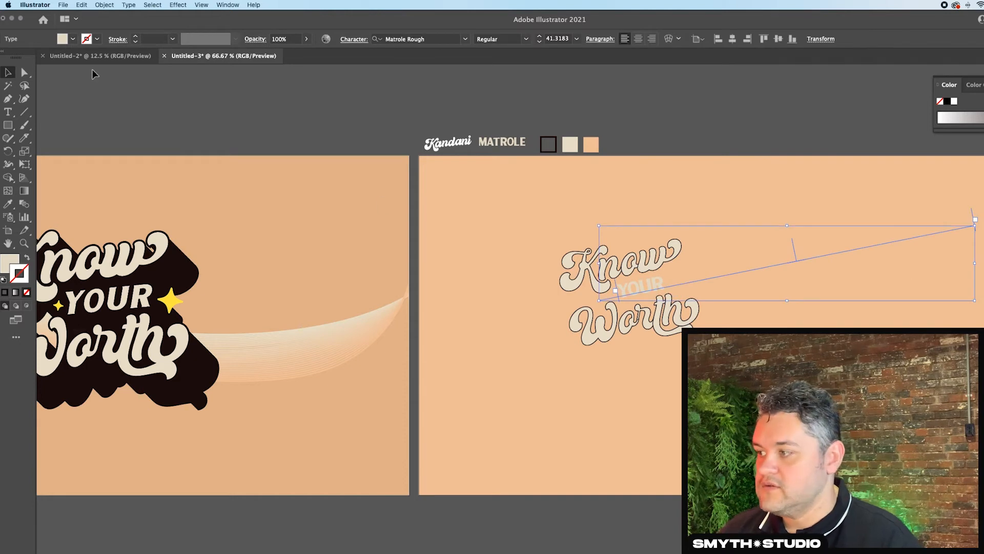
pyautogui.click(97, 39)
pyautogui.click(60, 82)
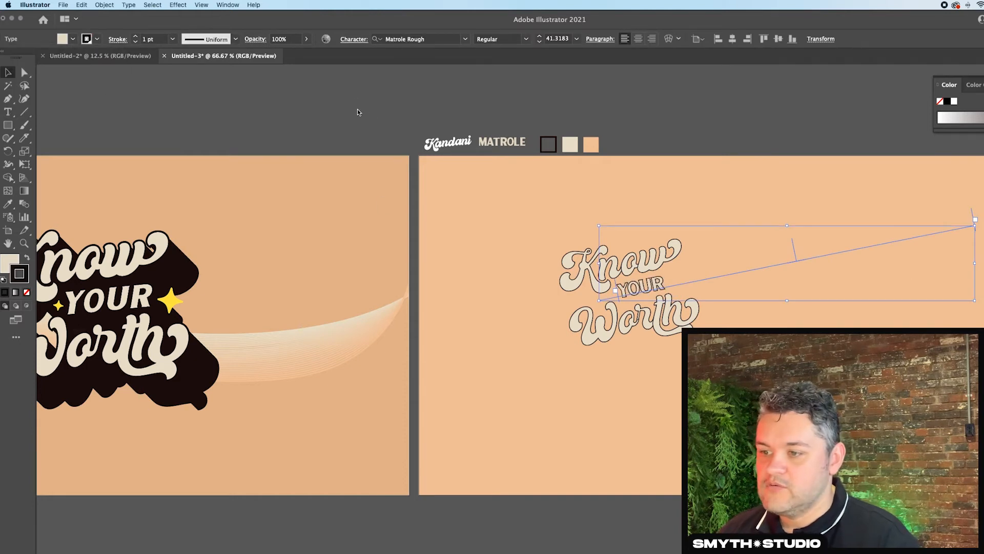
pyautogui.click(381, 117)
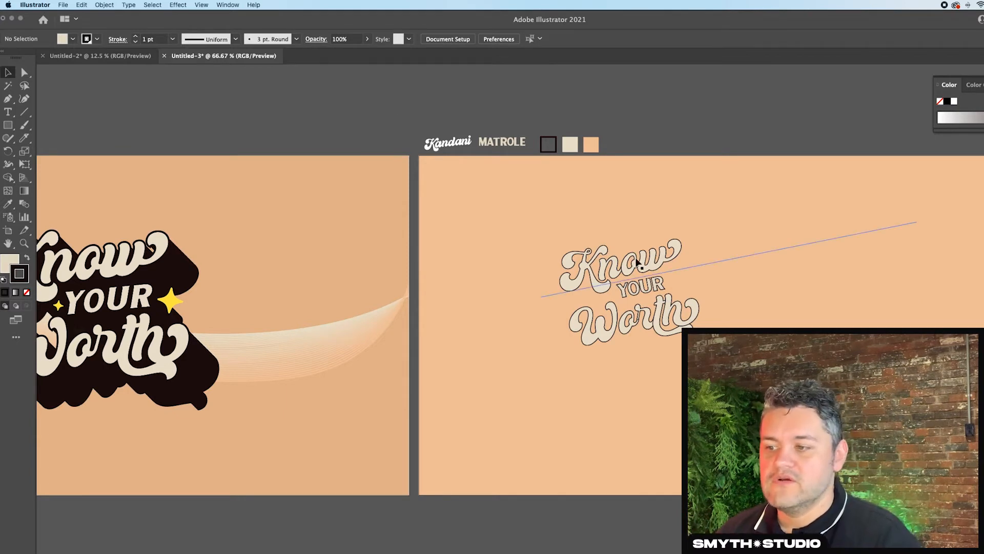
# - Shear YOUR by 15° along the horizontal axis and nudge it back into the gap between Know and Worth
pyautogui.click(642, 287)
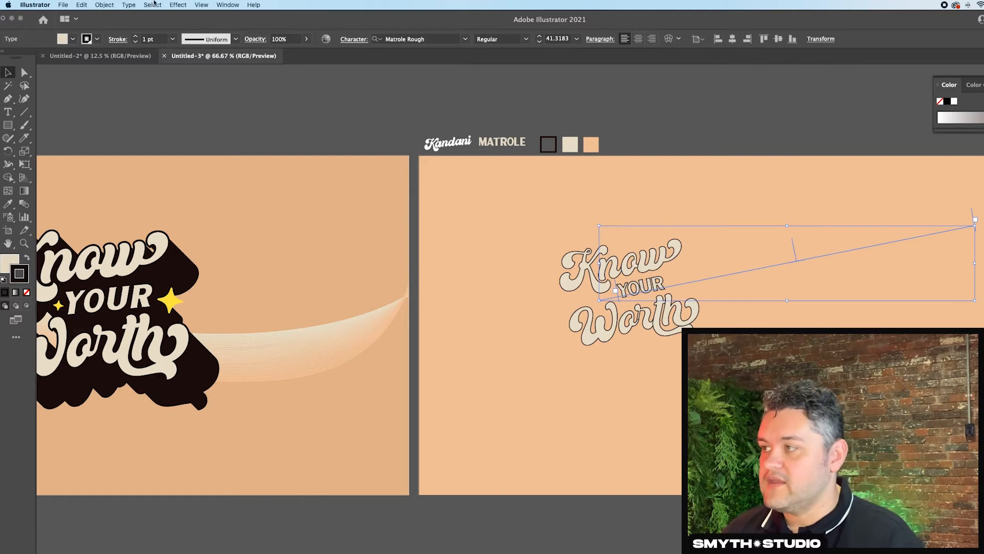
pyautogui.click(105, 5)
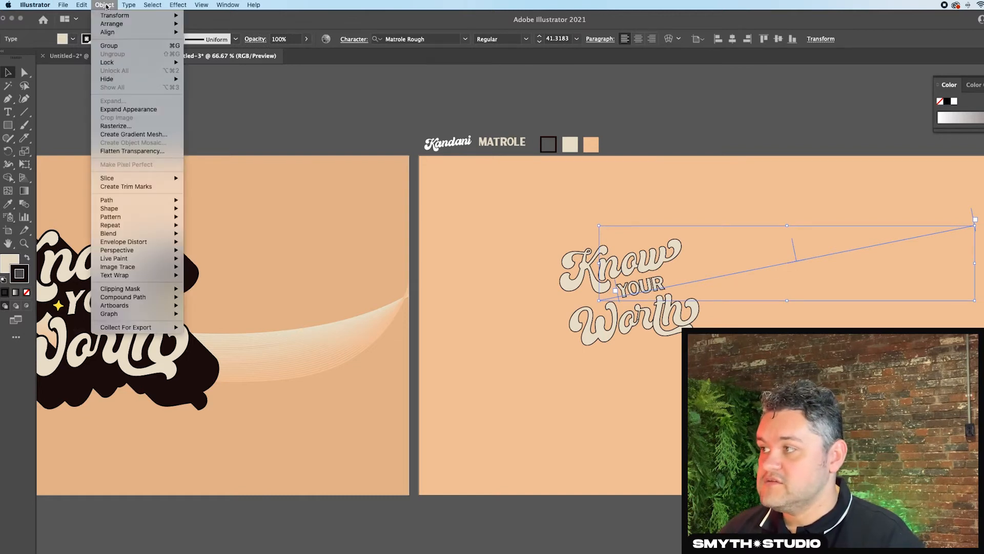
pyautogui.moveTo(117, 15)
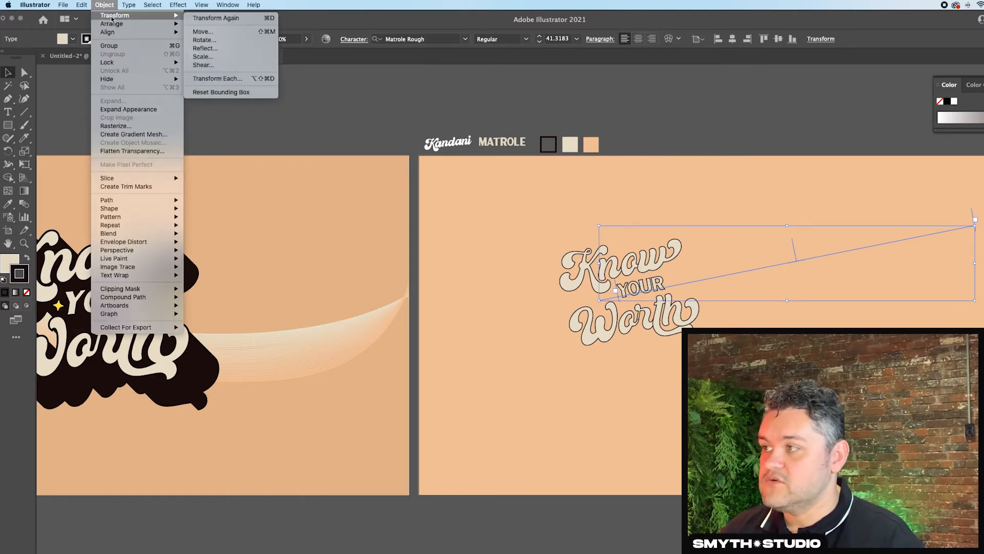
pyautogui.click(234, 66)
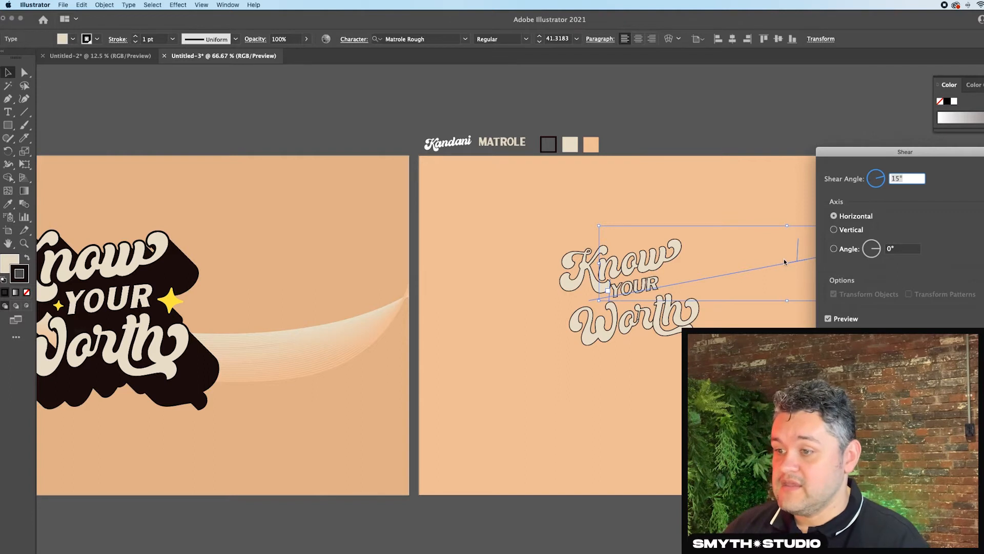
pyautogui.click(880, 177)
pyautogui.click(880, 177)
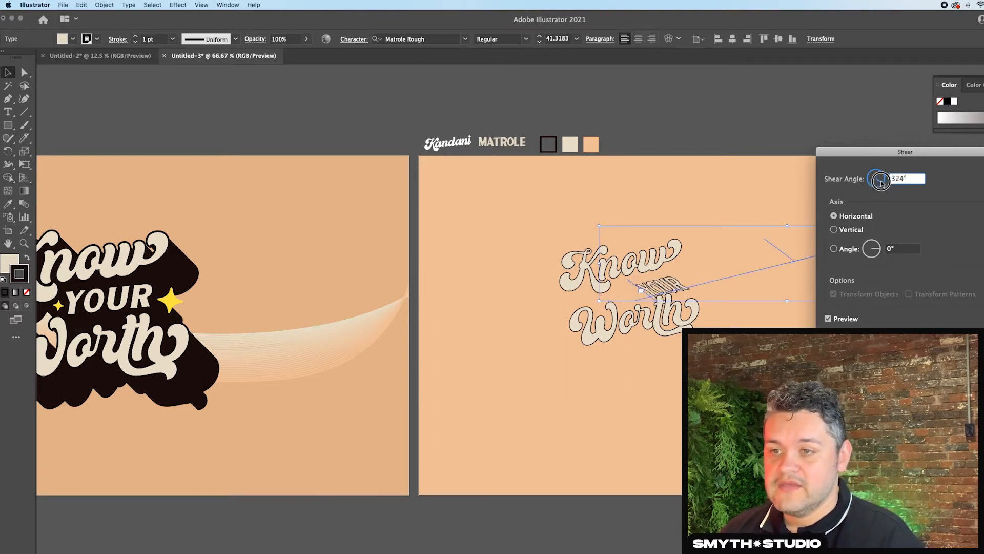
pyautogui.click(884, 179)
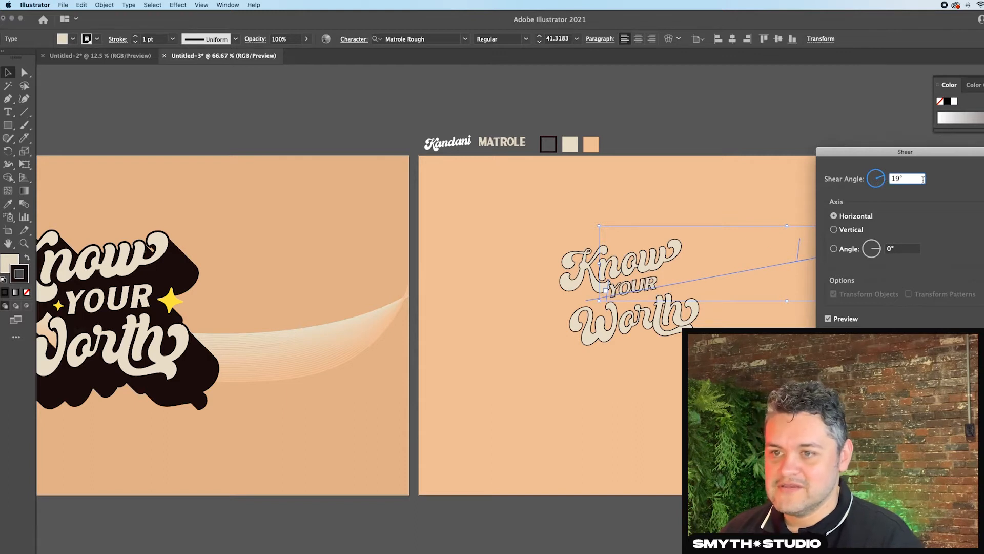
pyautogui.moveTo(923, 179); pyautogui.dragTo(776, 176)
pyautogui.write('15')
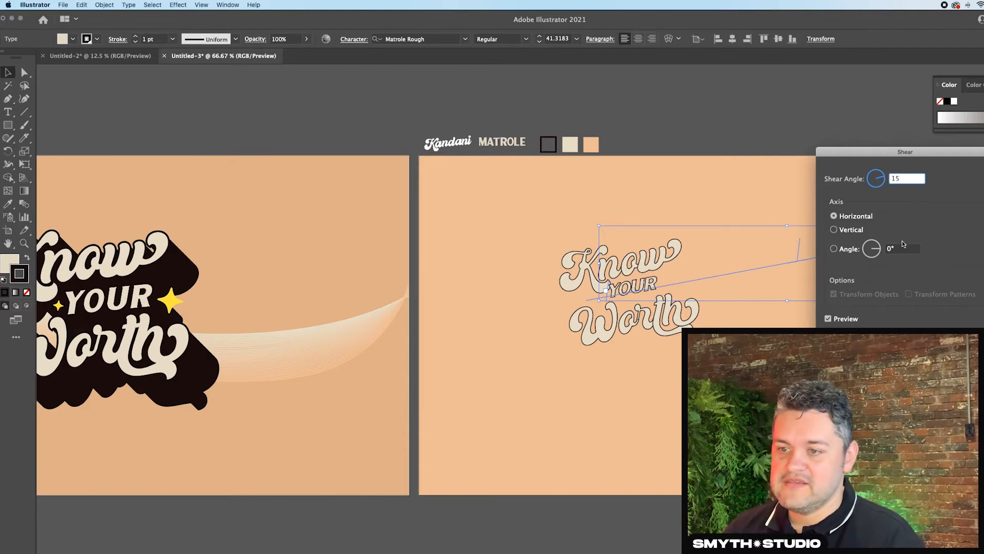
pyautogui.press('Return')
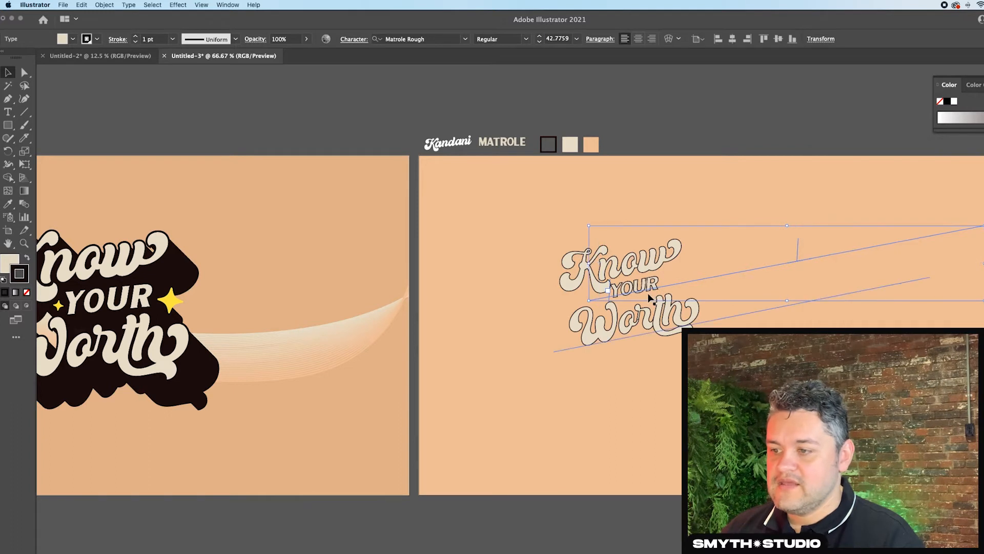
pyautogui.moveTo(650, 290)
pyautogui.mouseDown()
pyautogui.moveTo(643, 348)
pyautogui.moveTo(652, 287)
pyautogui.mouseUp()
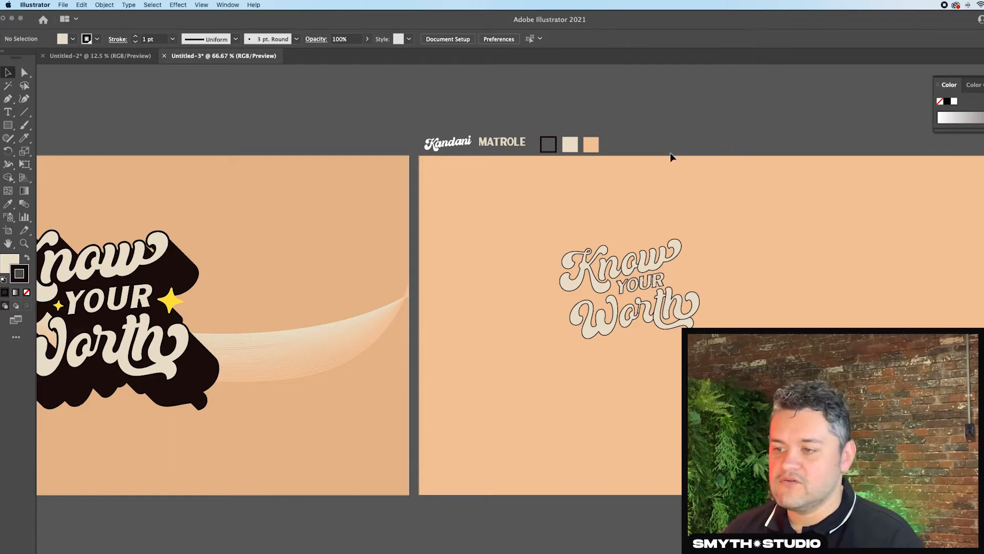
# - Duplicate the three words below the artboard and convert the original lettering on the artboard to outlines
pyautogui.click(645, 285)
pyautogui.moveTo(644, 285); pyautogui.dragTo(614, 547)
pyautogui.moveTo(727, 152); pyautogui.dragTo(618, 339)
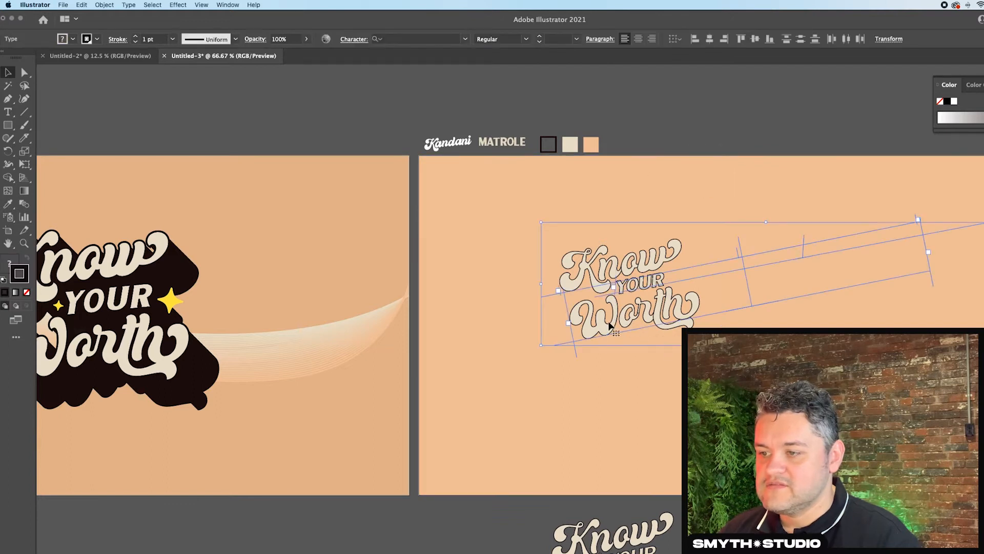
pyautogui.rightClick(649, 278)
pyautogui.click(668, 349)
pyautogui.click(665, 152)
# - Duplicate the three outlined words in place and give the copies a black fill
pyautogui.click(660, 266)
pyautogui.keyDown('shift'); pyautogui.click(659, 282); pyautogui.keyUp('shift')
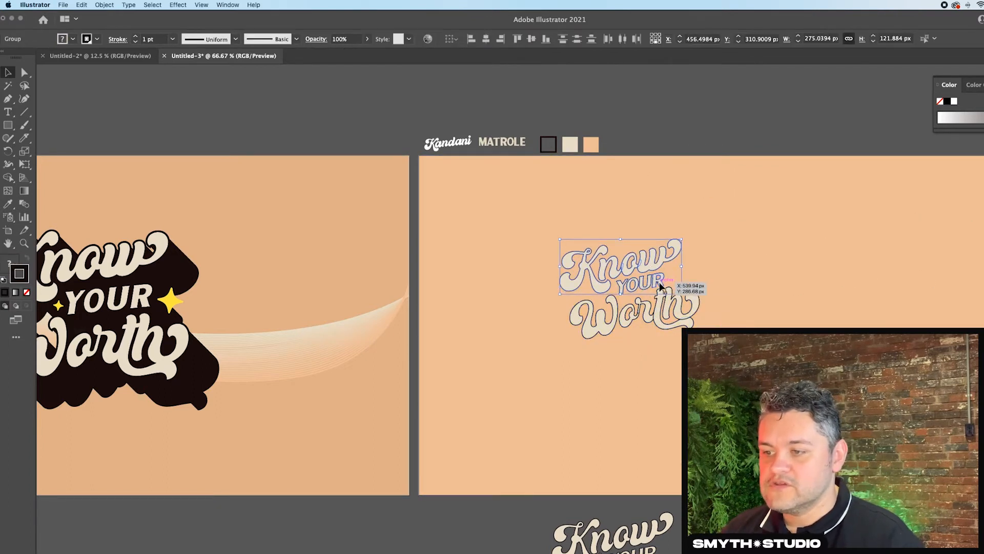
pyautogui.keyDown('shift'); pyautogui.click(680, 311); pyautogui.keyUp('shift')
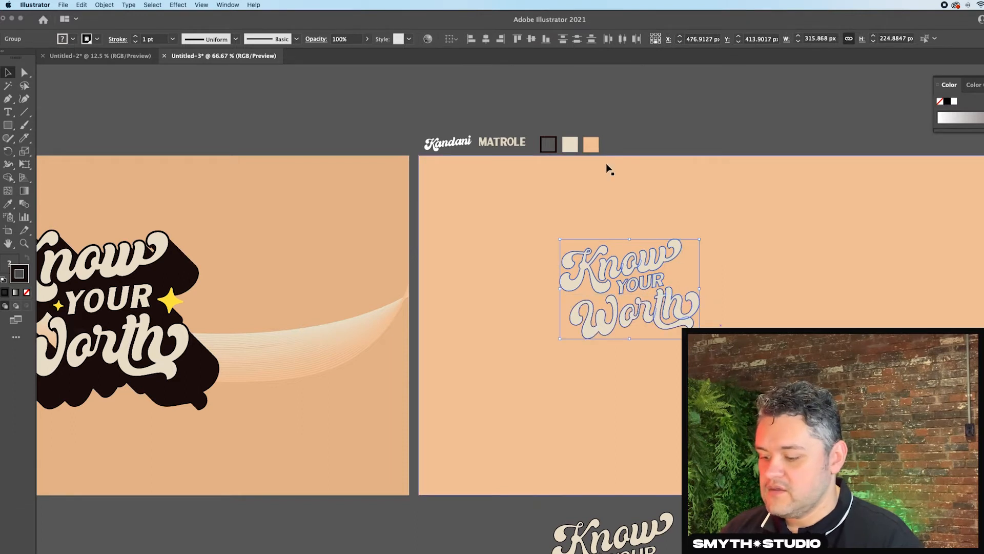
pyautogui.press('a')
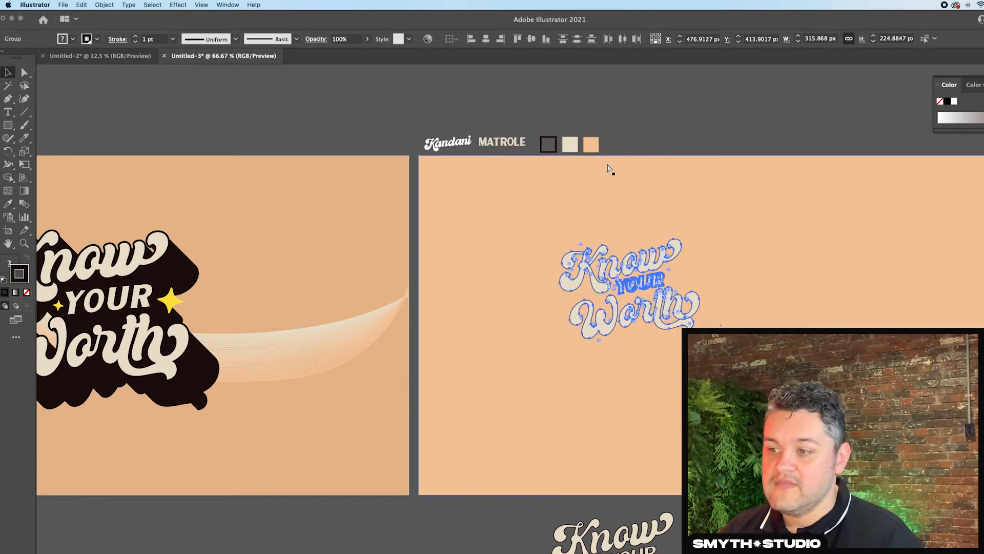
pyautogui.press('v')
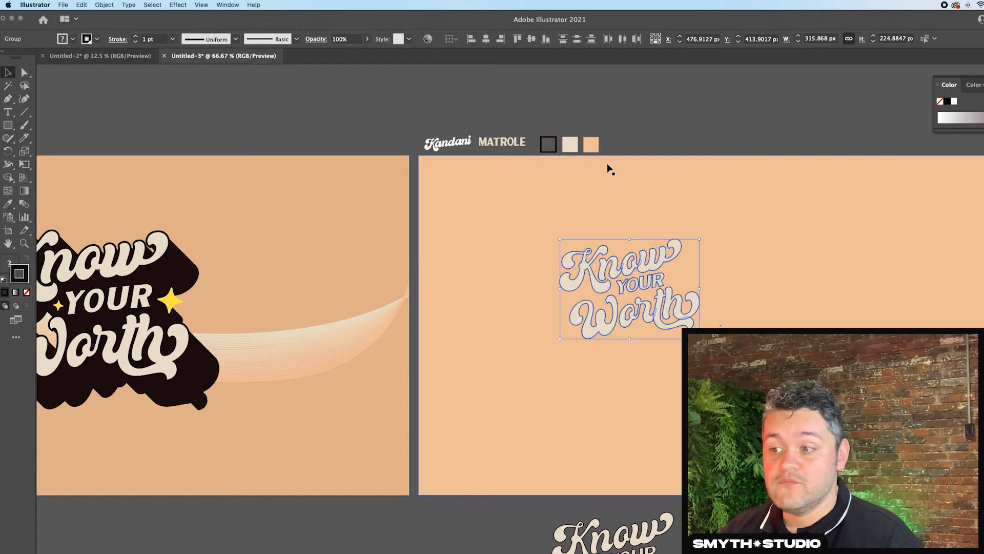
pyautogui.click(656, 241)
pyautogui.click(595, 283)
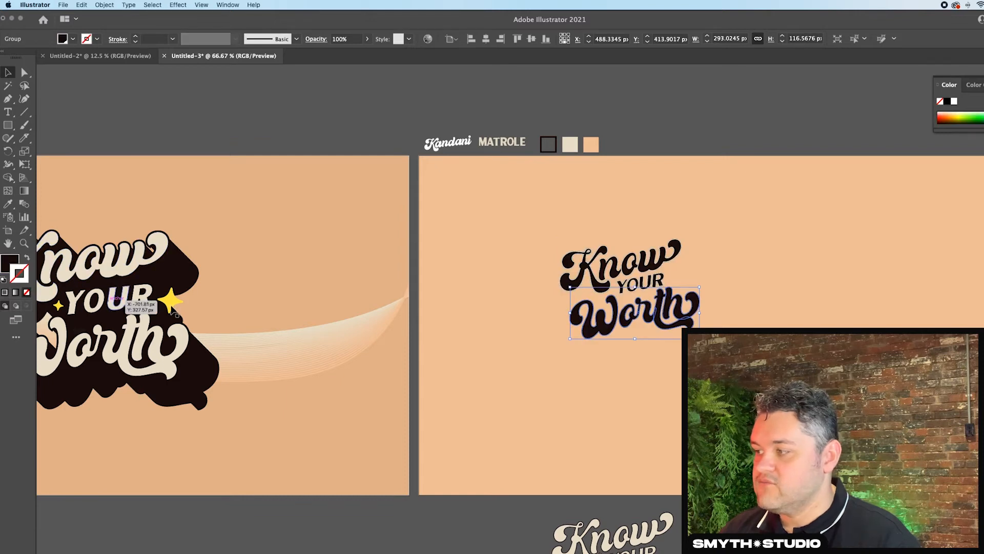
# - Remove the stroke from the black copies of YOUR and Know
pyautogui.click(641, 282)
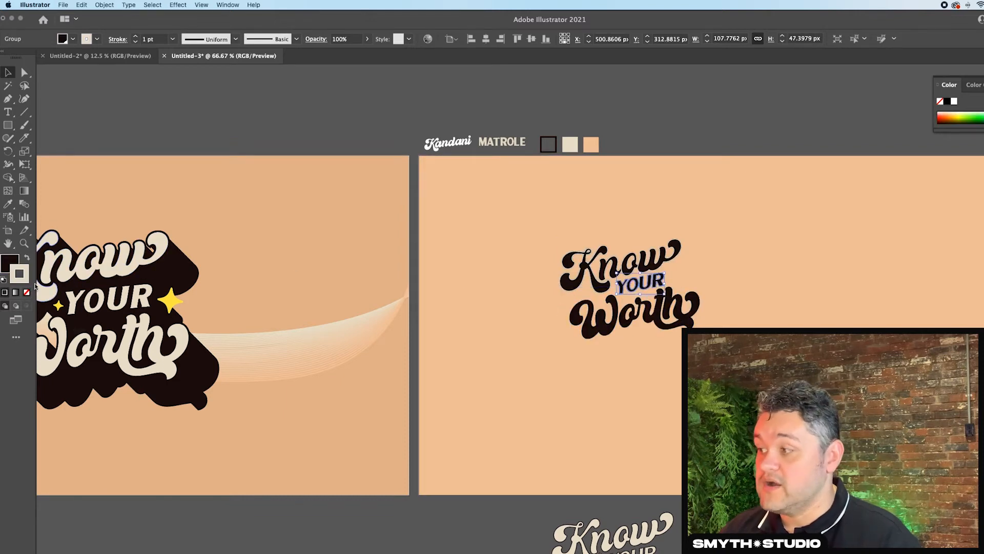
pyautogui.click(27, 292)
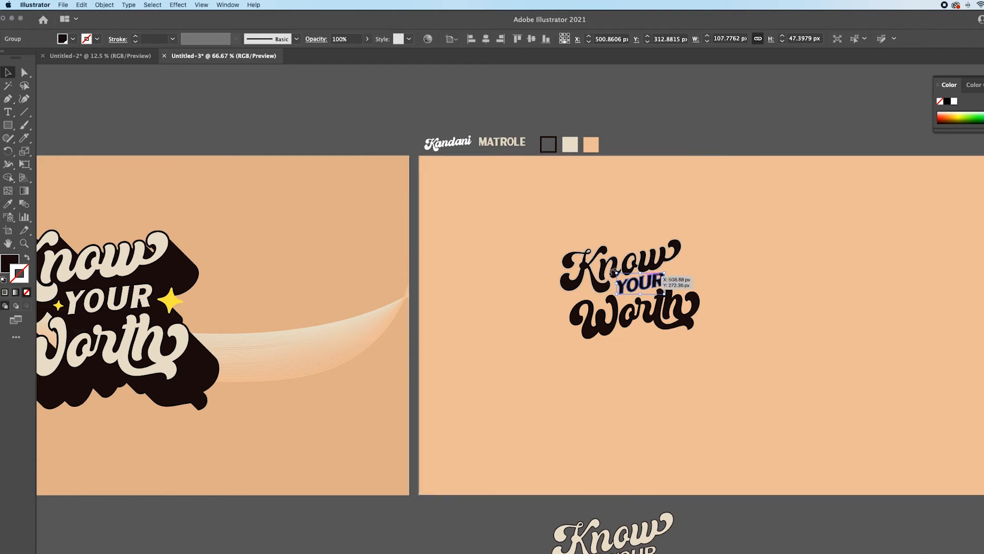
pyautogui.click(627, 266)
pyautogui.click(28, 292)
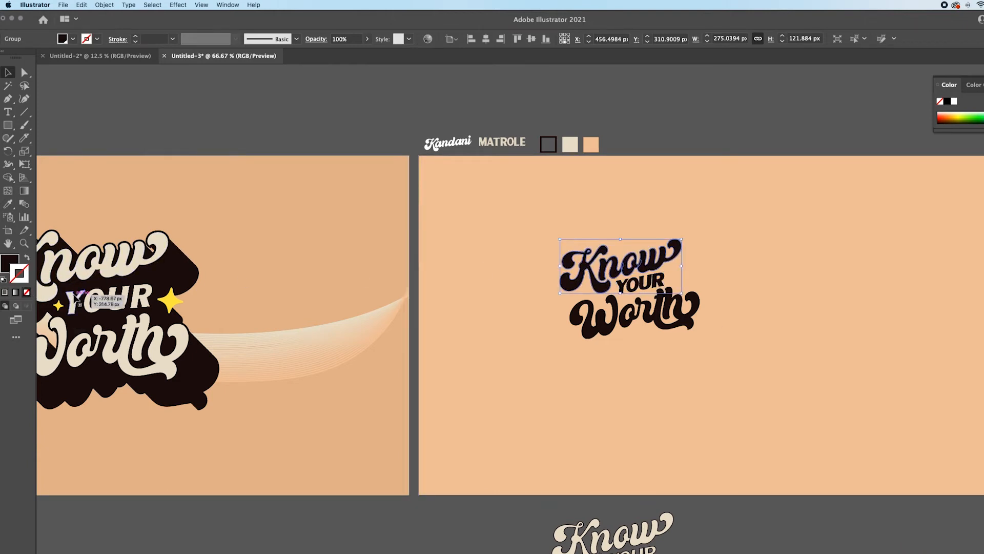
pyautogui.click(663, 289)
pyautogui.keyDown('shift'); pyautogui.click(669, 318); pyautogui.keyUp('shift')
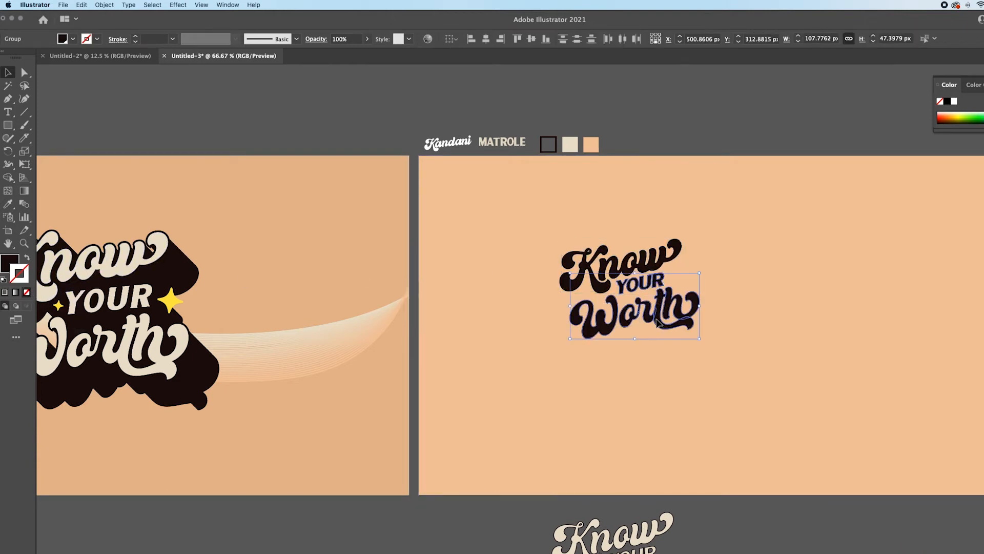
pyautogui.keyDown('shift'); pyautogui.click(646, 263); pyautogui.keyUp('shift')
pyautogui.click(701, 140)
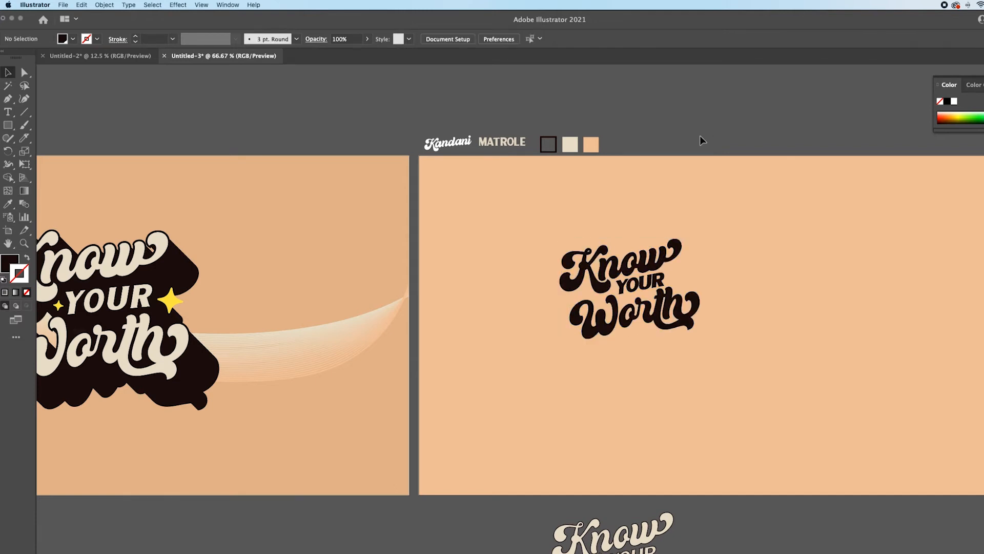
# - Apply a Transform effect to the three black words, moving 1 px horizontally and 1 px vertically with 50 copies
pyautogui.click(644, 262)
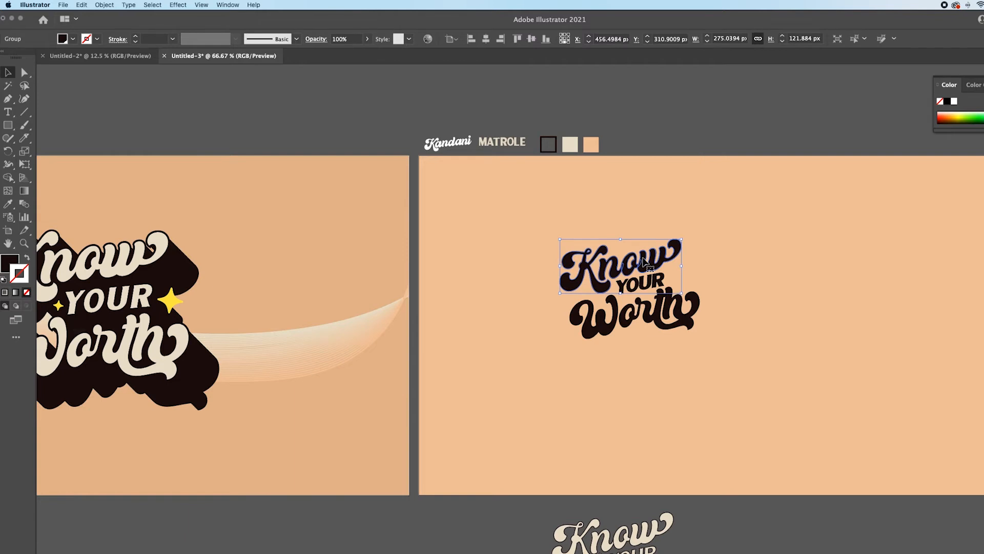
pyautogui.keyDown('shift'); pyautogui.click(657, 320); pyautogui.keyUp('shift')
pyautogui.keyDown('shift'); pyautogui.click(657, 320); pyautogui.keyUp('shift')
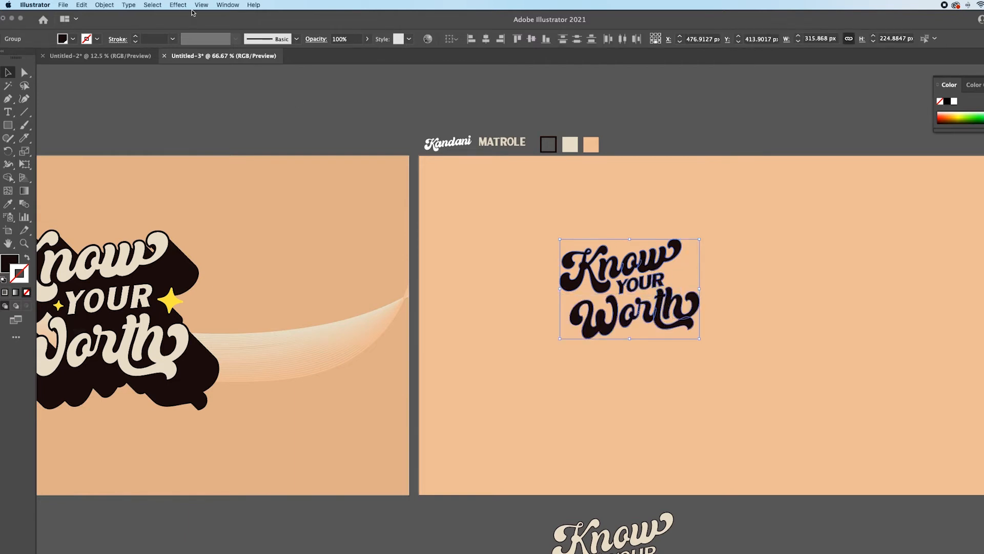
pyautogui.click(178, 5)
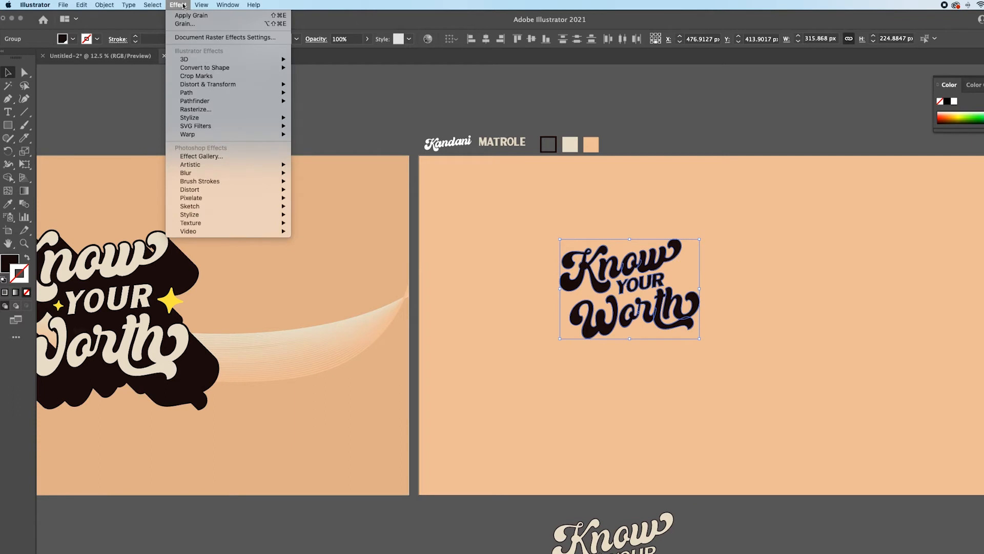
pyautogui.moveTo(212, 86)
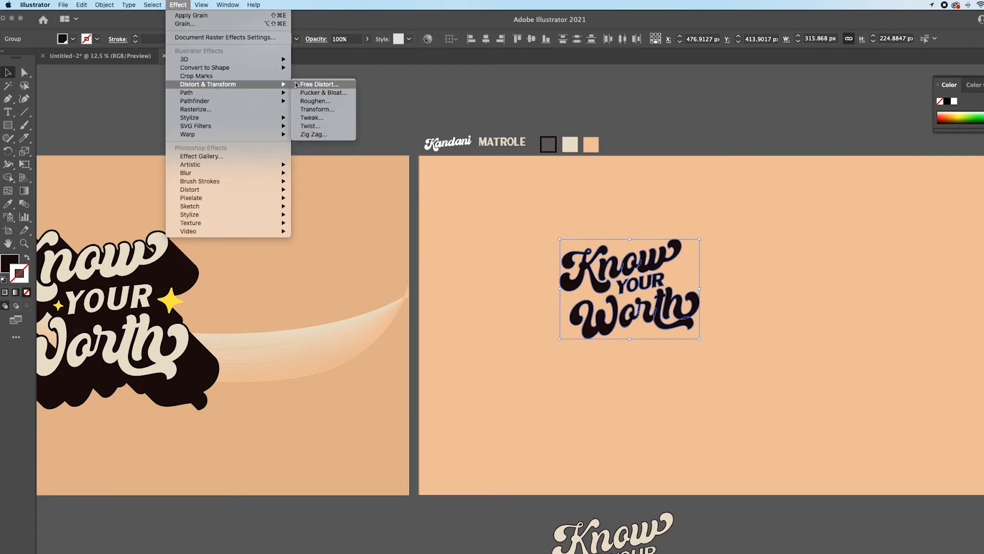
pyautogui.click(344, 110)
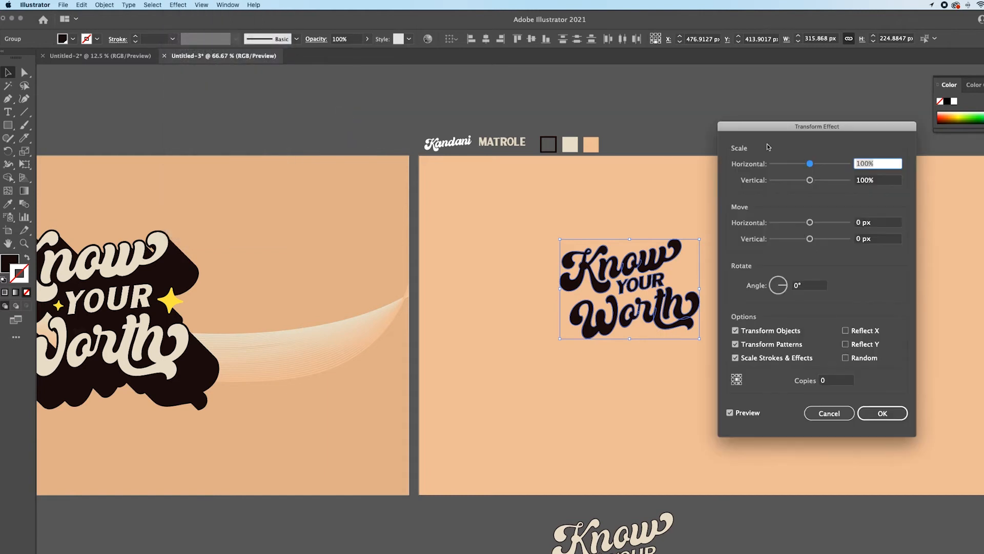
pyautogui.moveTo(801, 130); pyautogui.dragTo(438, 168)
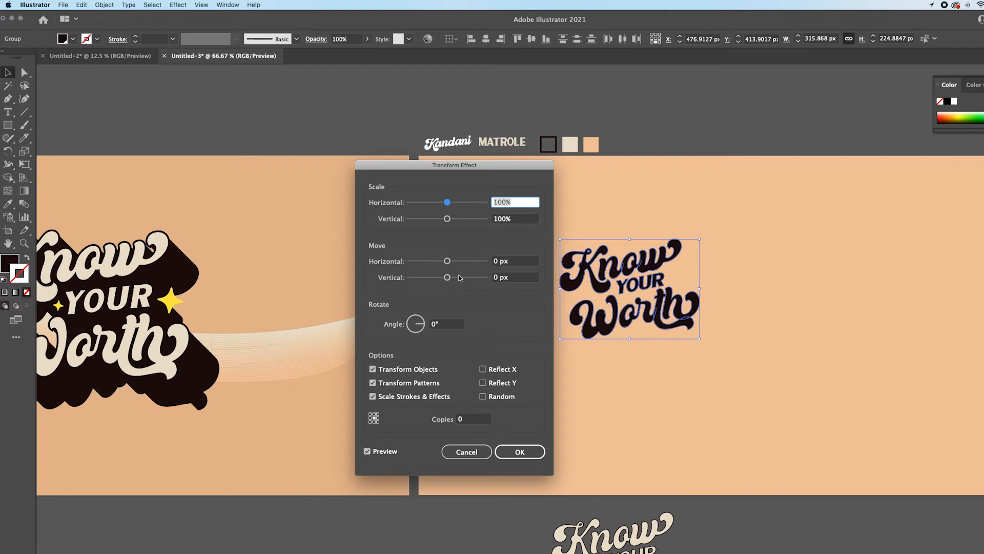
pyautogui.click(500, 262)
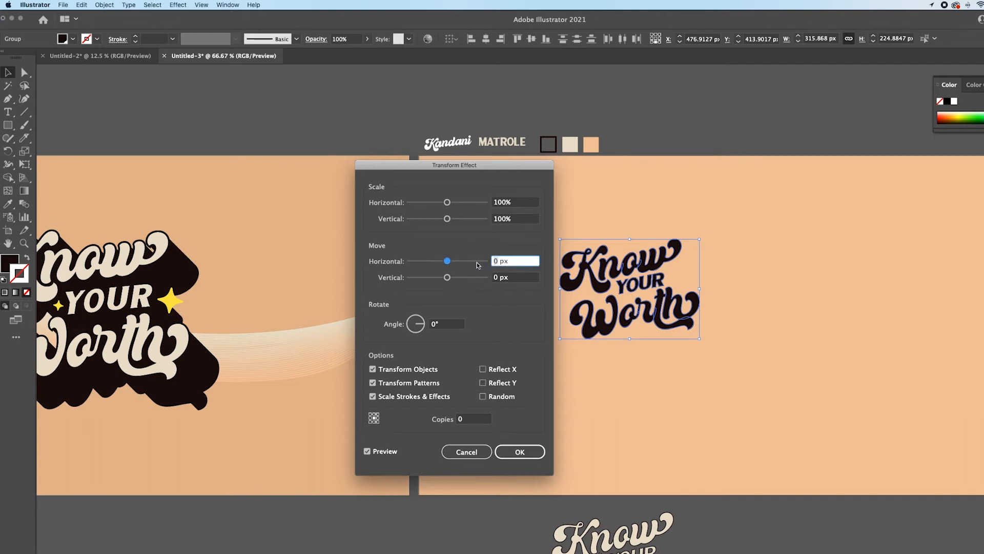
pyautogui.click(498, 278)
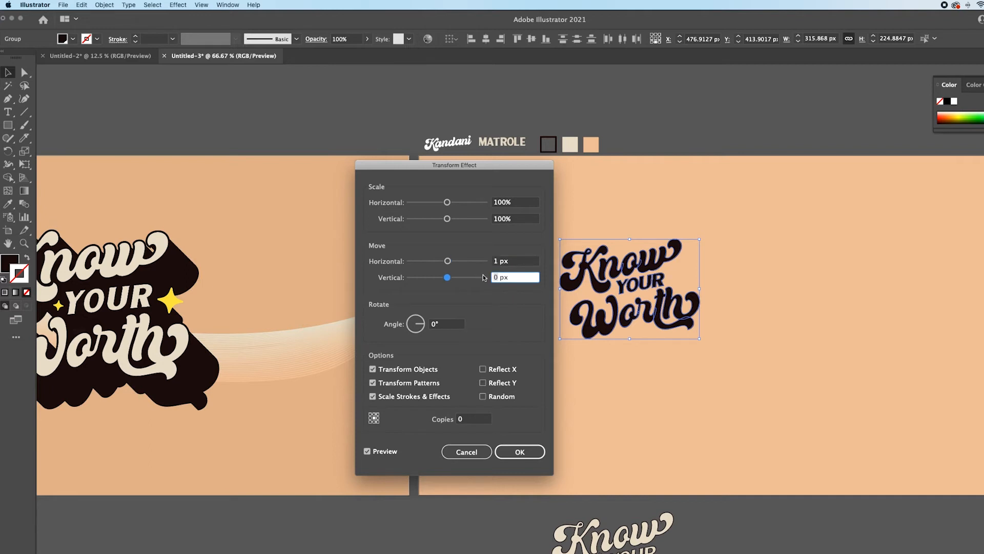
pyautogui.click(477, 419)
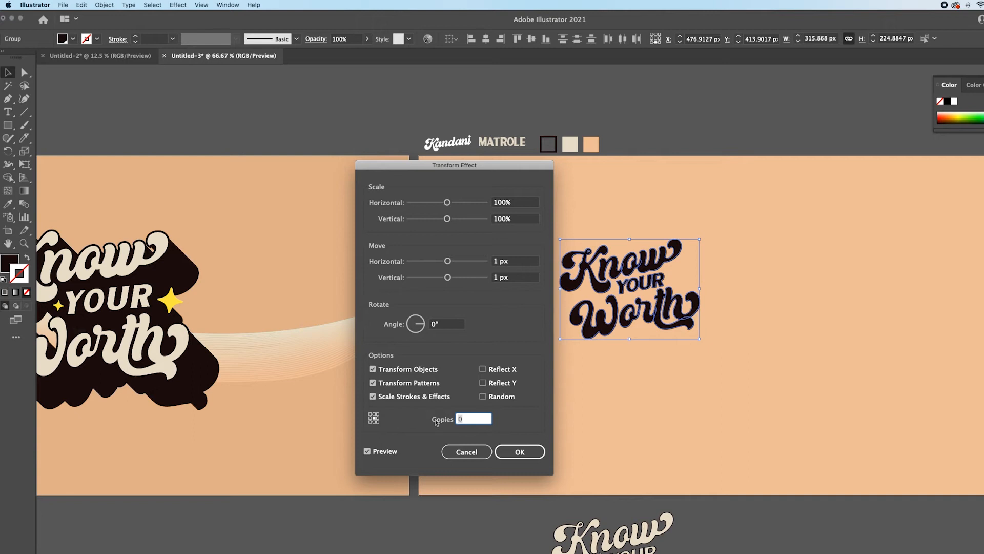
pyautogui.click(521, 452)
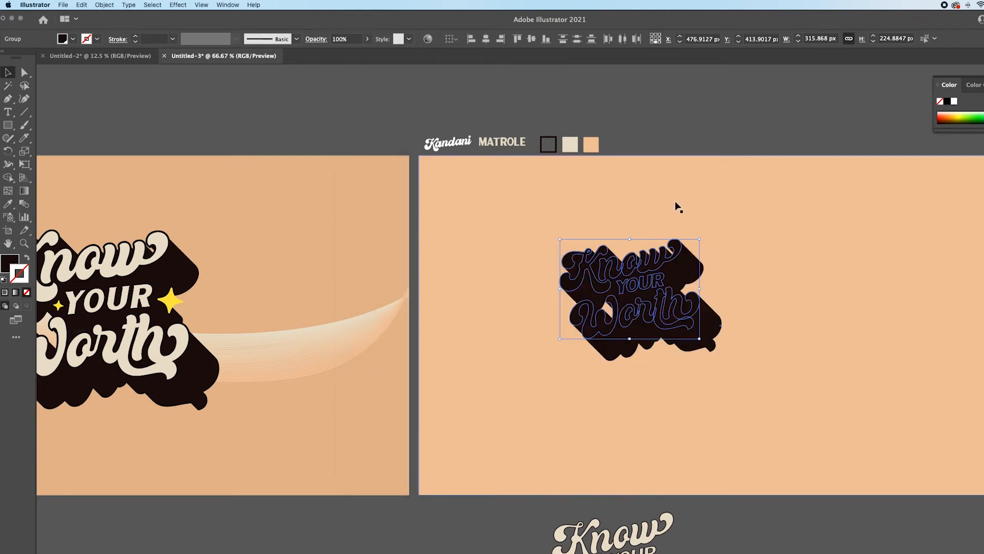
# - Send the black extruded words behind the cream lettering and put the peach background behind everything
pyautogui.click(691, 147)
pyautogui.click(692, 258)
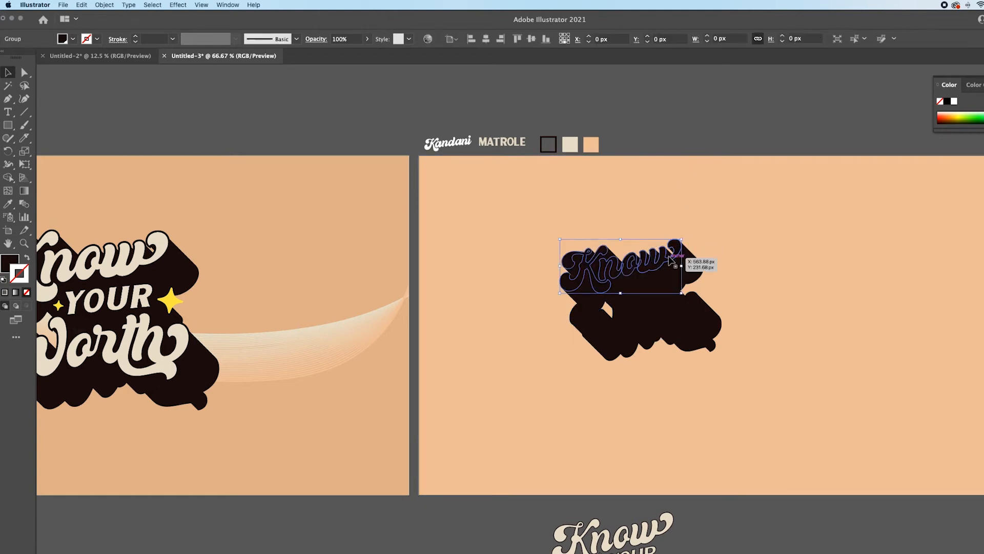
pyautogui.keyDown('shift'); pyautogui.click(659, 303); pyautogui.keyUp('shift')
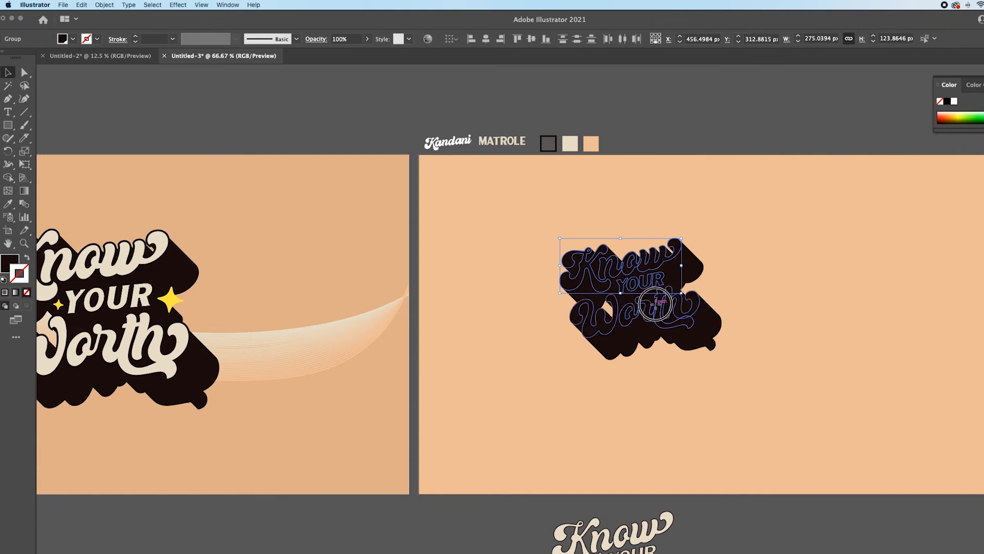
pyautogui.rightClick(658, 306)
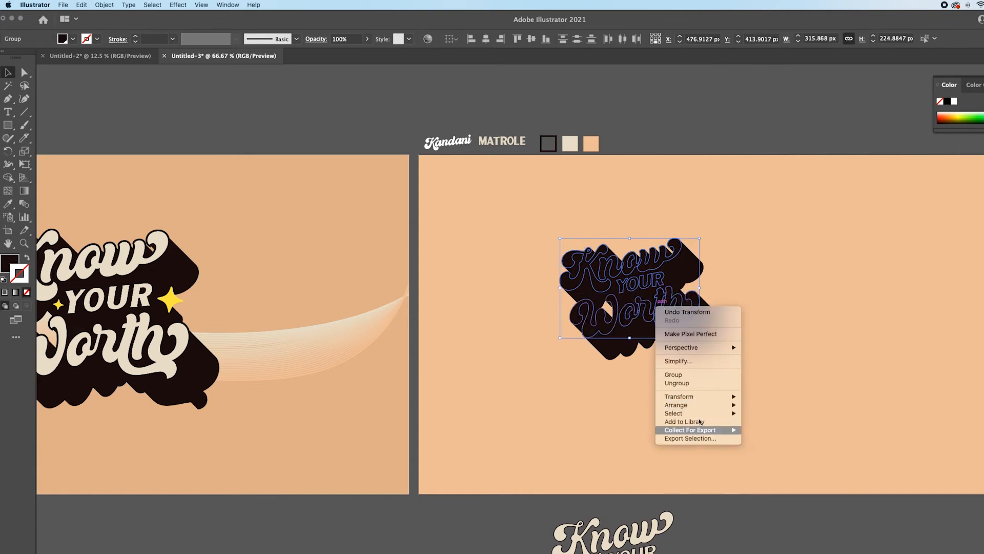
pyautogui.moveTo(700, 407)
pyautogui.click(770, 405)
pyautogui.click(416, 304)
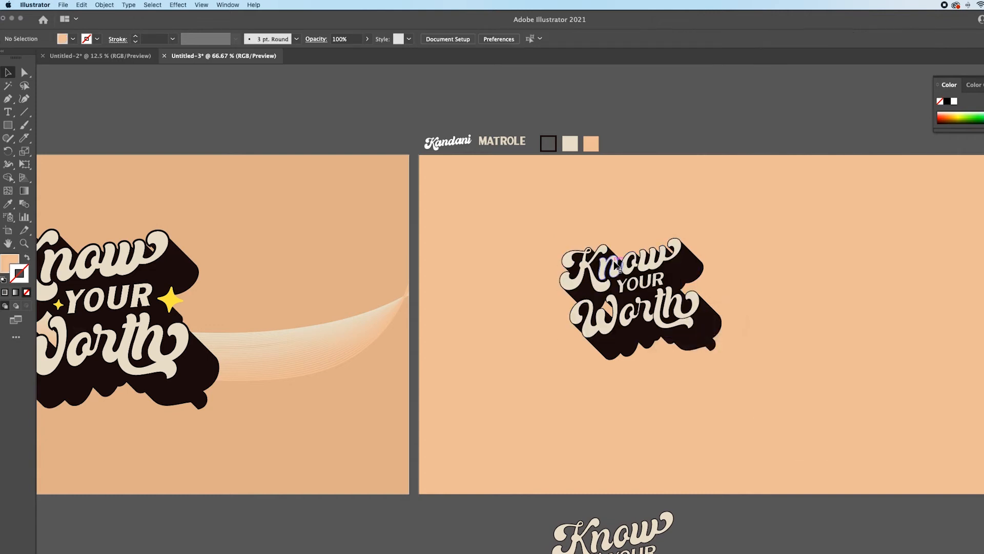
# - Set the black stroke on the cream words Know, YOUR and Worth to 7 pt
pyautogui.click(664, 264)
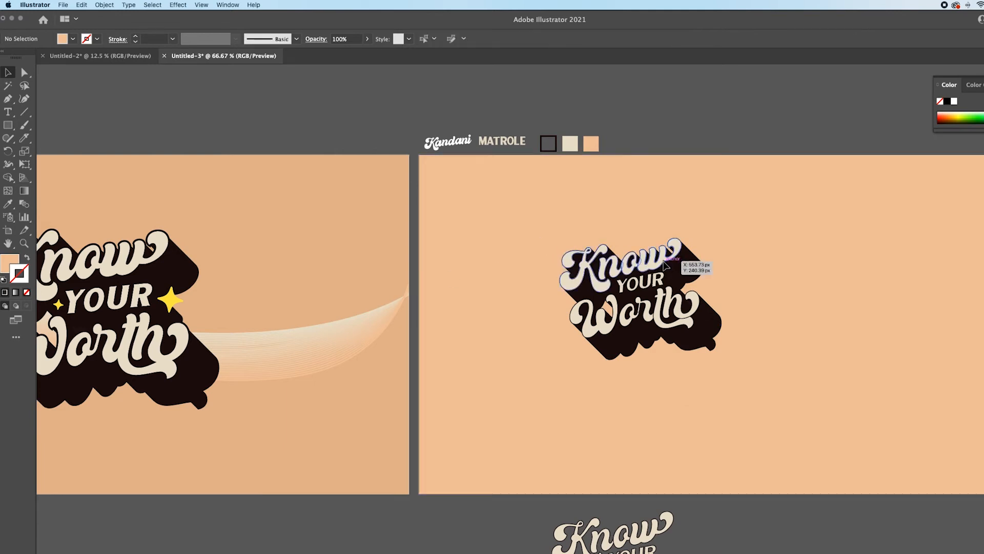
pyautogui.keyDown('shift'); pyautogui.click(666, 312); pyautogui.keyUp('shift')
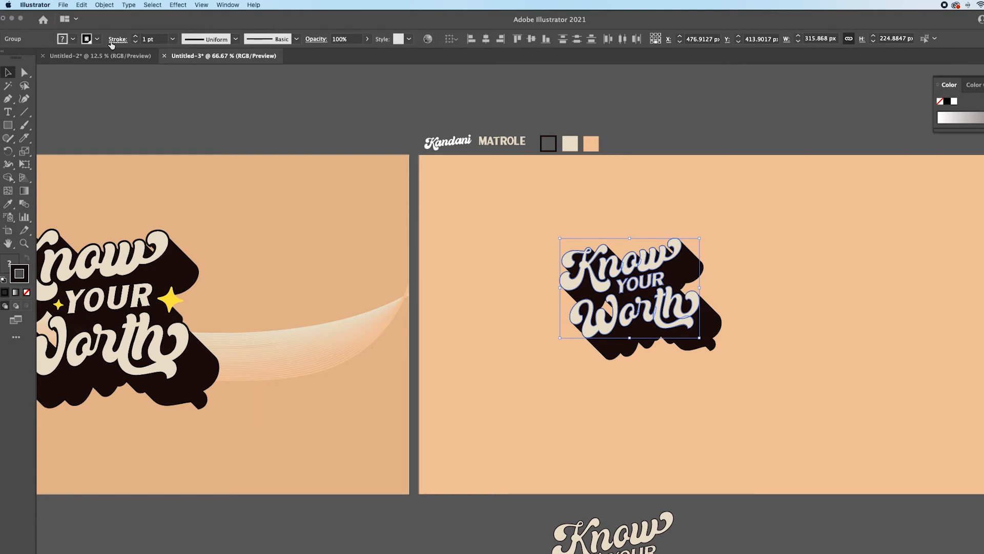
pyautogui.click(137, 35)
pyautogui.click(137, 36)
pyautogui.click(137, 36)
pyautogui.click(137, 36)
pyautogui.click(137, 36)
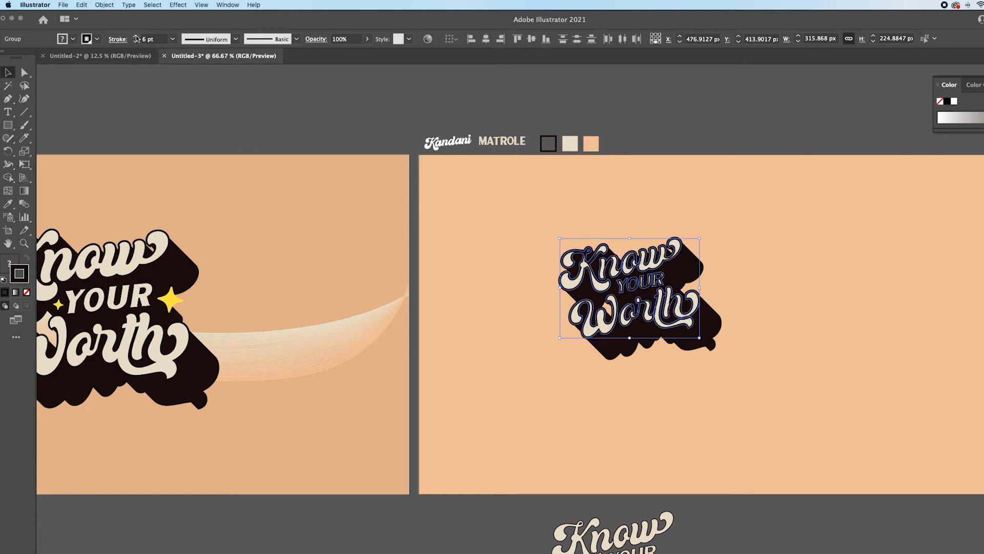
pyautogui.click(137, 36)
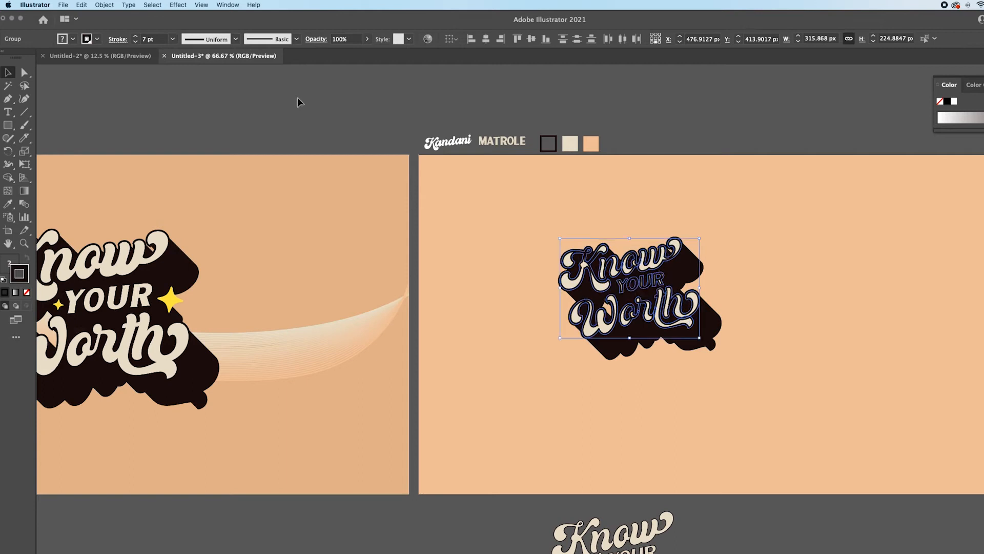
# - Place the black outlines outside the cream letter shapes and enlarge the complete lettering on the peach artboard
pyautogui.press('super')
pyautogui.click(97, 39)
pyautogui.click(4, 58)
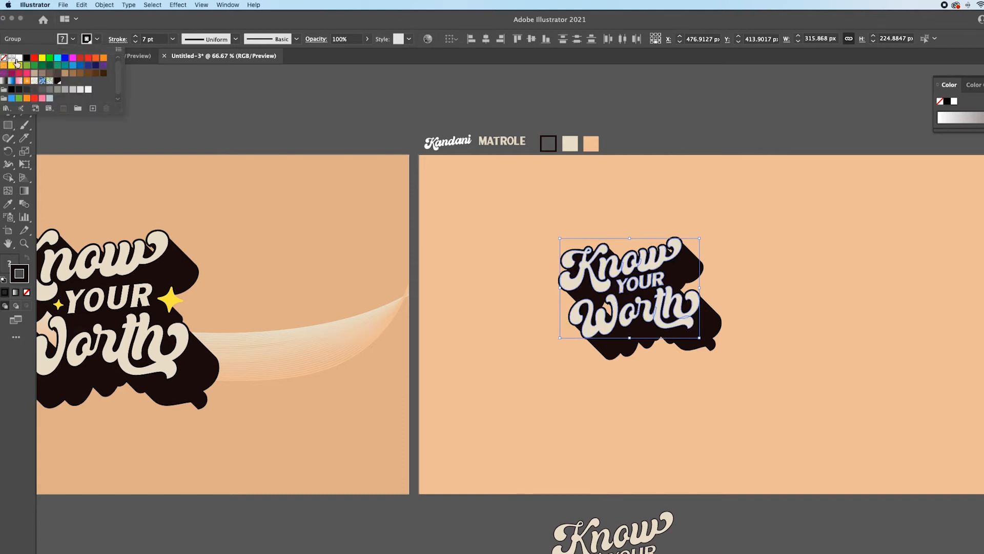
pyautogui.click(357, 106)
pyautogui.click(421, 117)
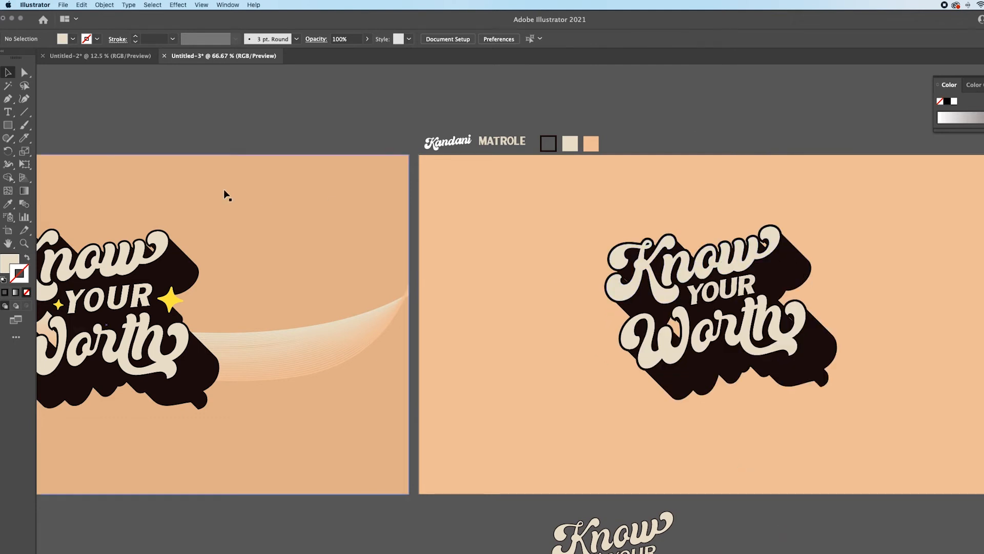
# - Cover the small peach gaps and slivers inside the lettering with Paintbrush strokes in the shadow's black at 5 pt
pyautogui.scroll(2, 685, 321)
pyautogui.hscroll(3, 684, 320)
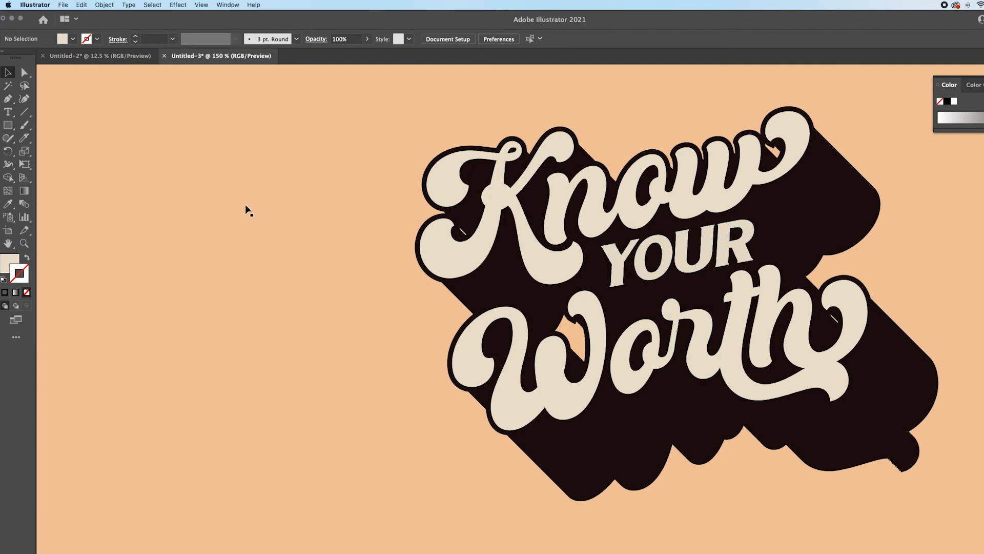
pyautogui.click(24, 124)
pyautogui.click(8, 204)
pyautogui.scroll(2, 222, 164)
pyautogui.click(402, 261)
pyautogui.press('b')
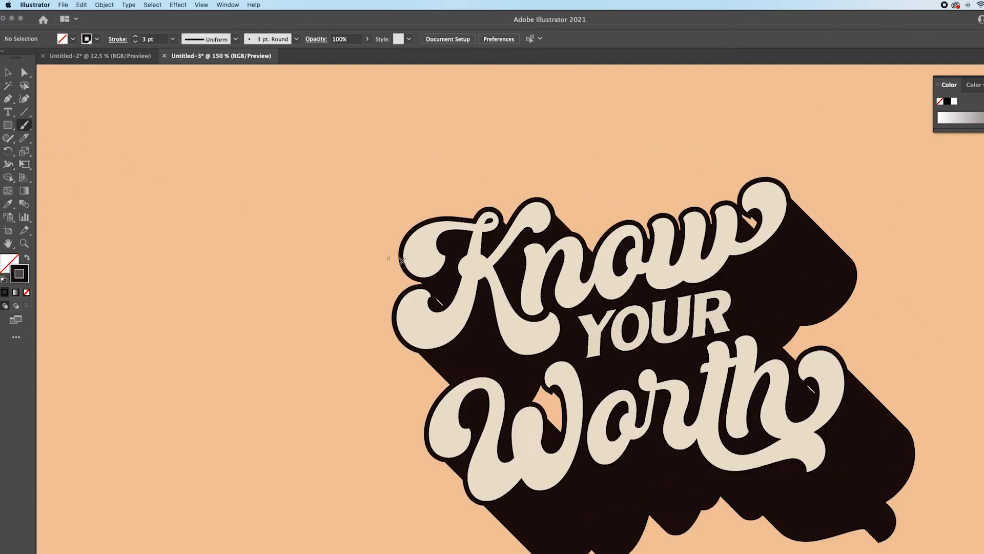
pyautogui.press('[')
pyautogui.press('[')
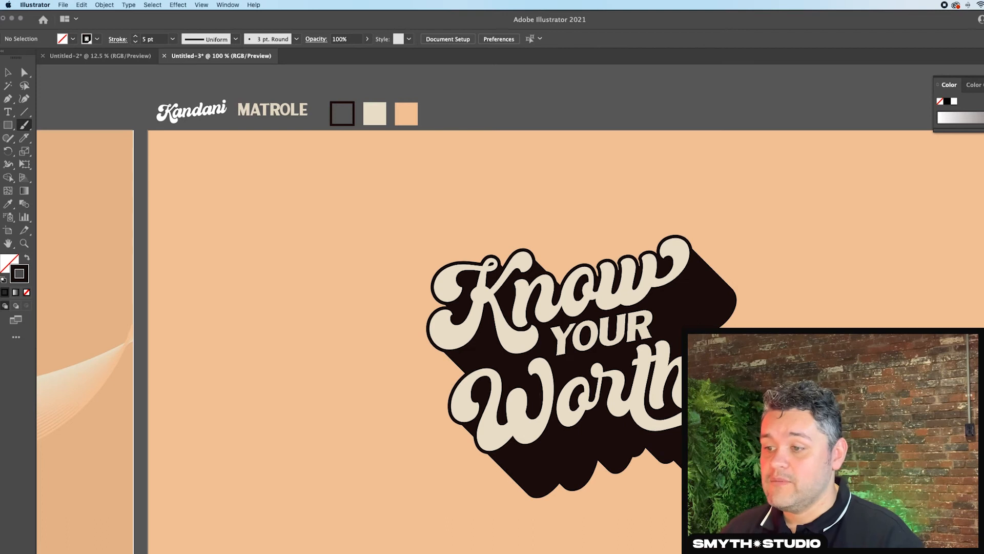
# - Group the black patch strokes with the outlined cream words
pyautogui.press('v')
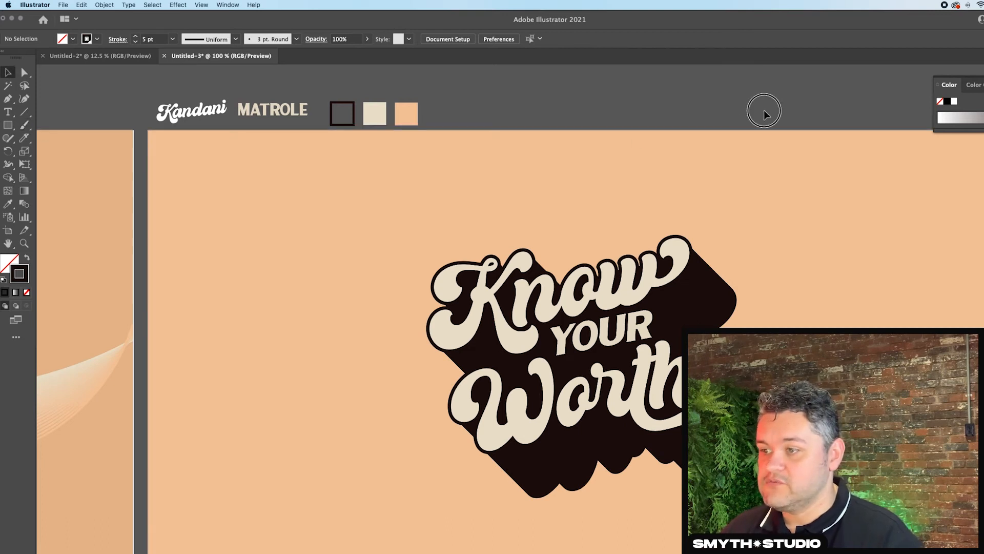
pyautogui.press('super+a')
pyautogui.keyDown('shift'); pyautogui.click(850, 341); pyautogui.keyUp('shift')
pyautogui.press('super+g')
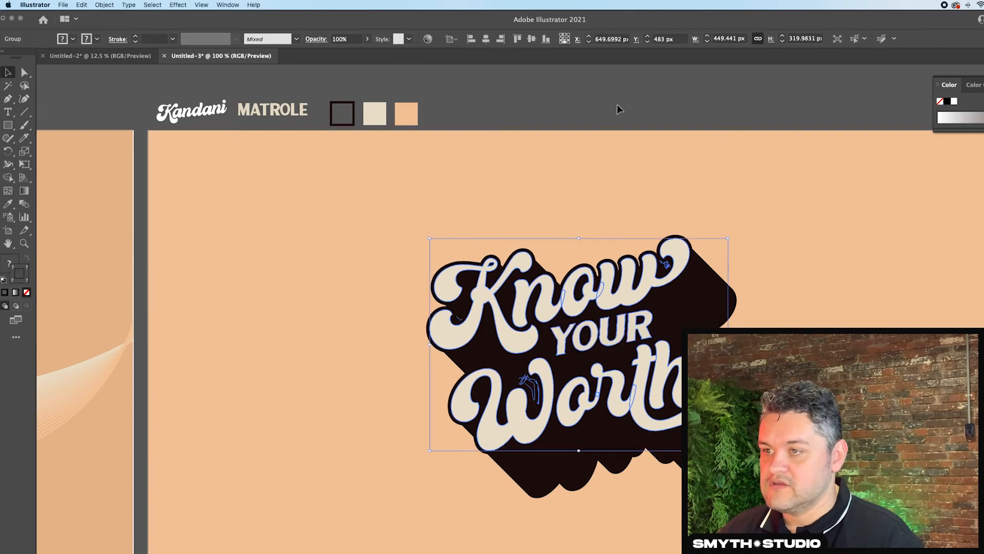
pyautogui.click(694, 123)
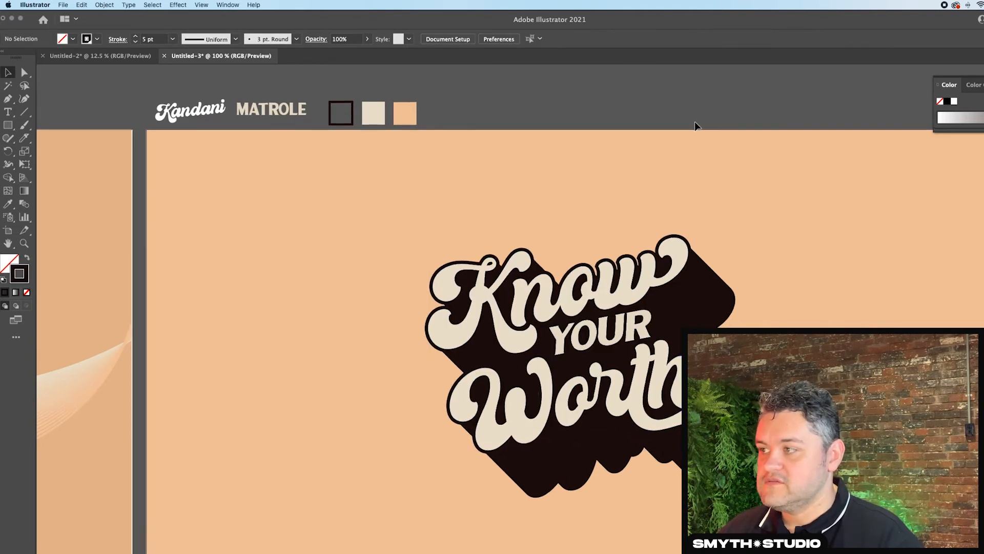
pyautogui.hscroll(1, 695, 123)
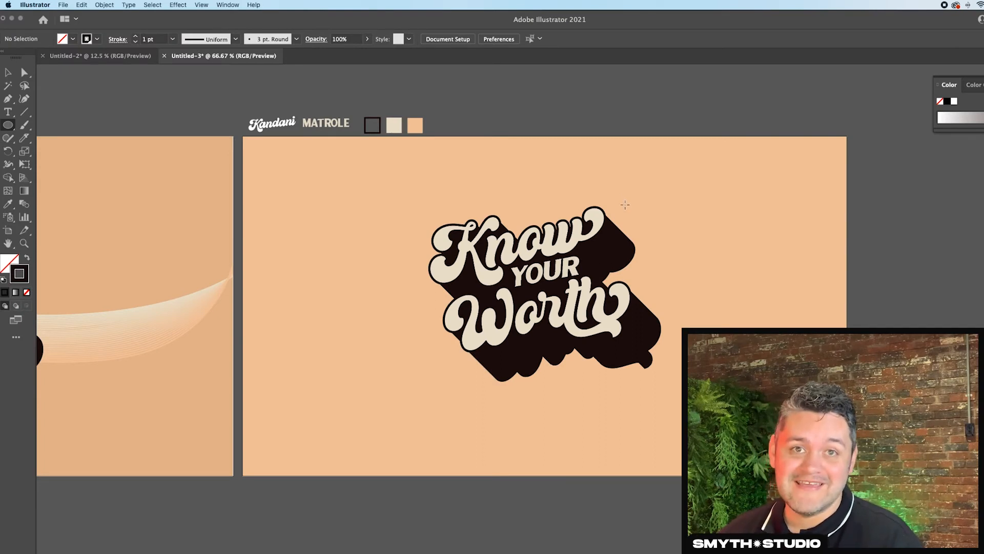
# - Draw a 44 px circle above the end of the lettering and give it a black fill without a stroke
pyautogui.moveTo(630, 201); pyautogui.dragTo(649, 218)
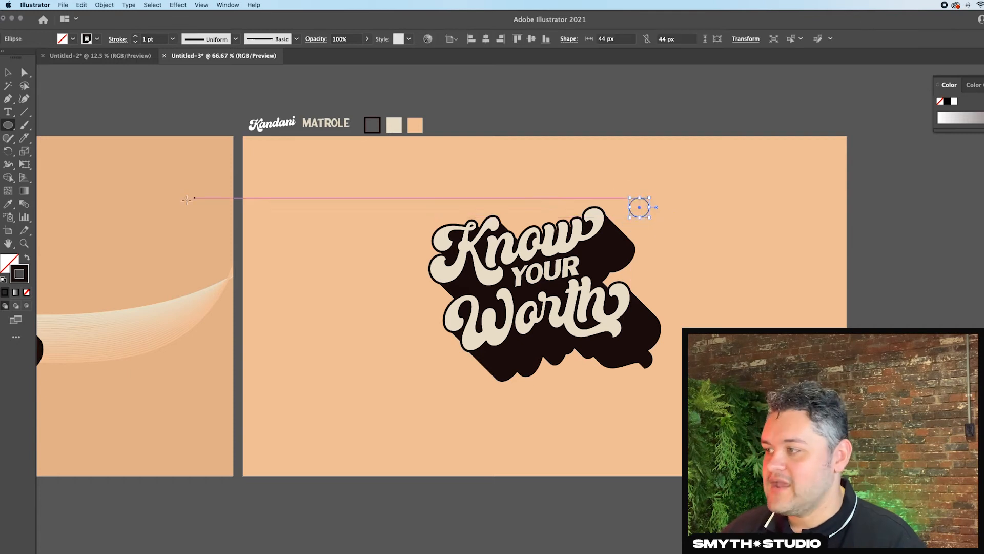
pyautogui.hotkey('shift', 'x')
pyautogui.click(8, 72)
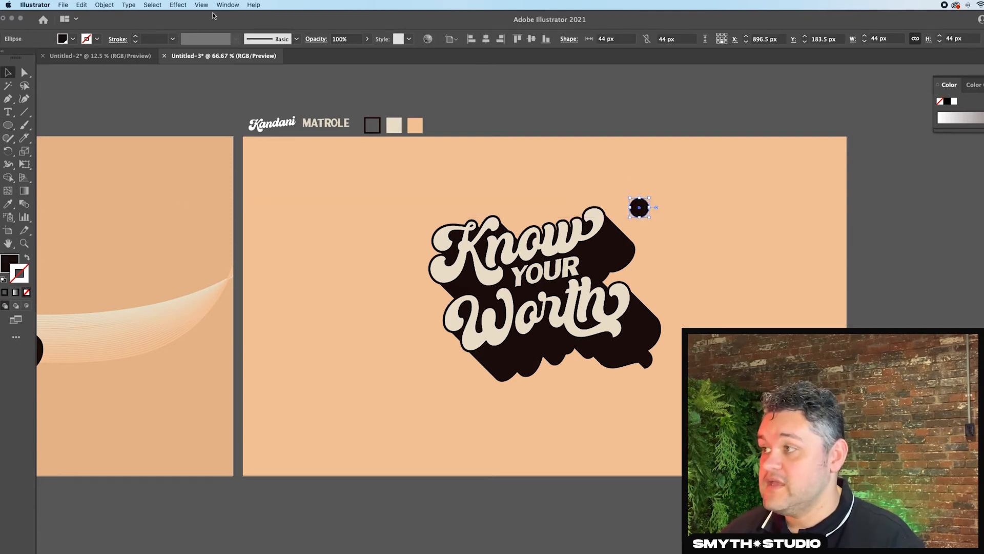
# - Pucker the black circle into a four-pointed sparkle with the Pucker & Bloat effect
pyautogui.click(178, 5)
pyautogui.moveTo(205, 85)
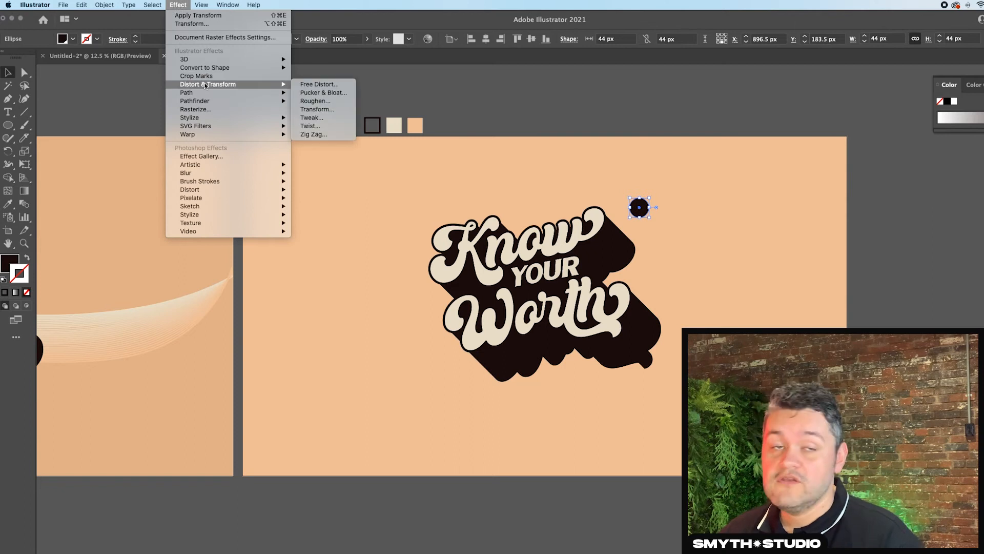
pyautogui.click(330, 96)
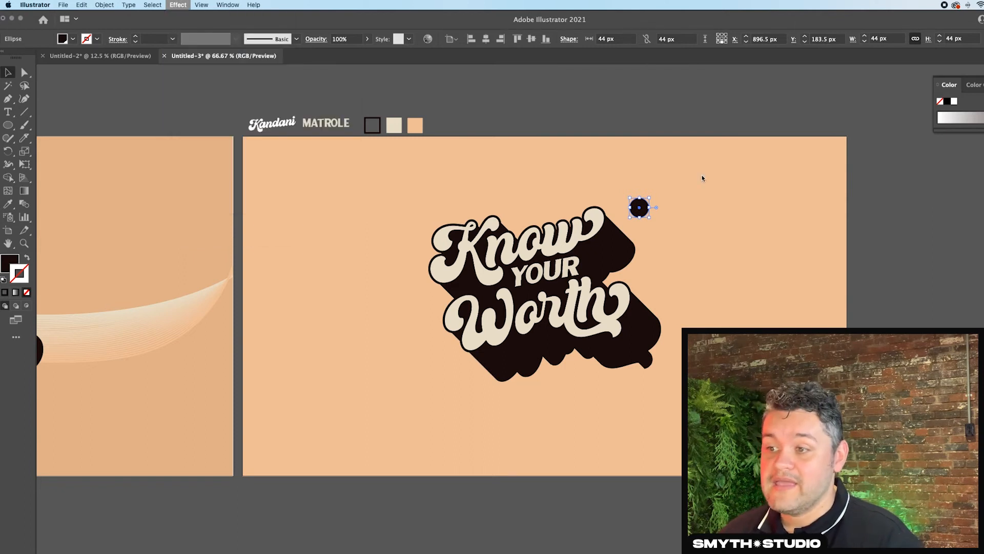
pyautogui.moveTo(590, 271); pyautogui.dragTo(563, 126)
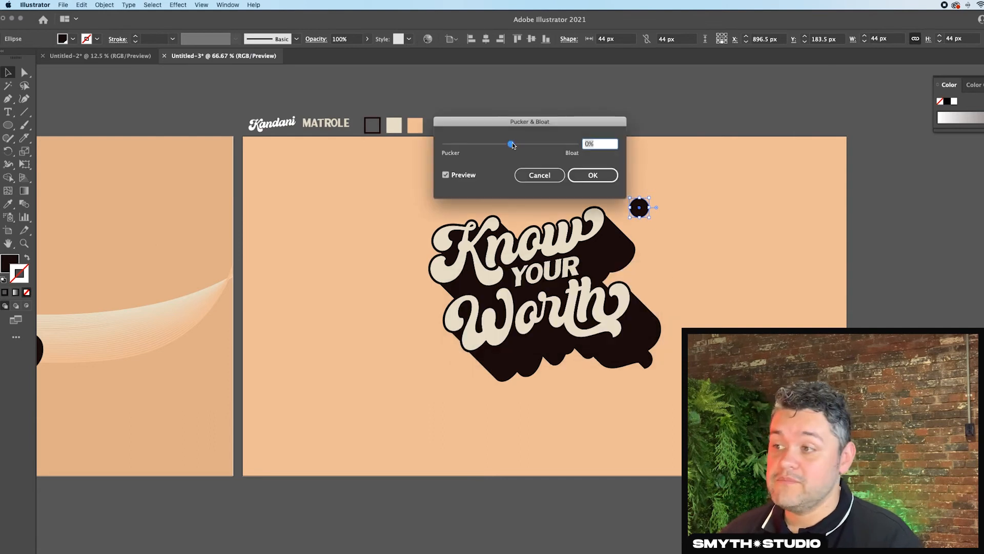
pyautogui.moveTo(512, 146); pyautogui.dragTo(488, 145)
pyautogui.click(593, 175)
pyautogui.click(687, 180)
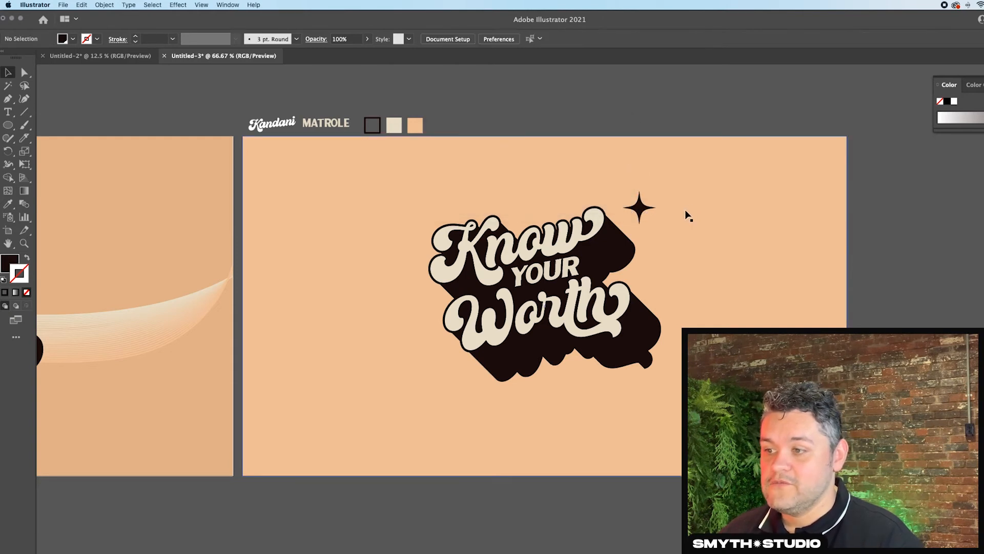
# - Tilt the large sparkle at the tip of Know's w and place a 14 px copy above the end of Worth
pyautogui.scroll(3, 641, 208)
pyautogui.moveTo(641, 207); pyautogui.dragTo(700, 363)
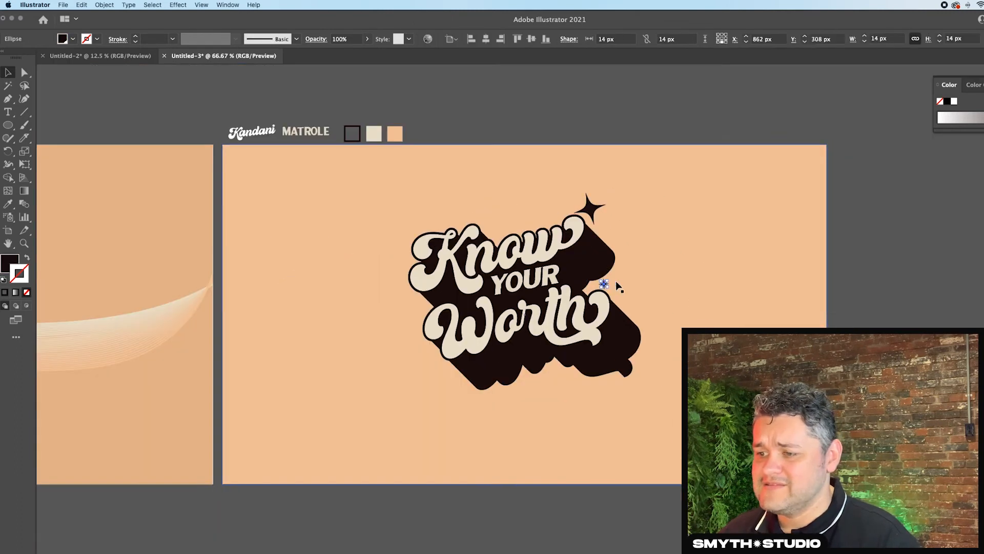
pyautogui.scroll(1, 615, 281)
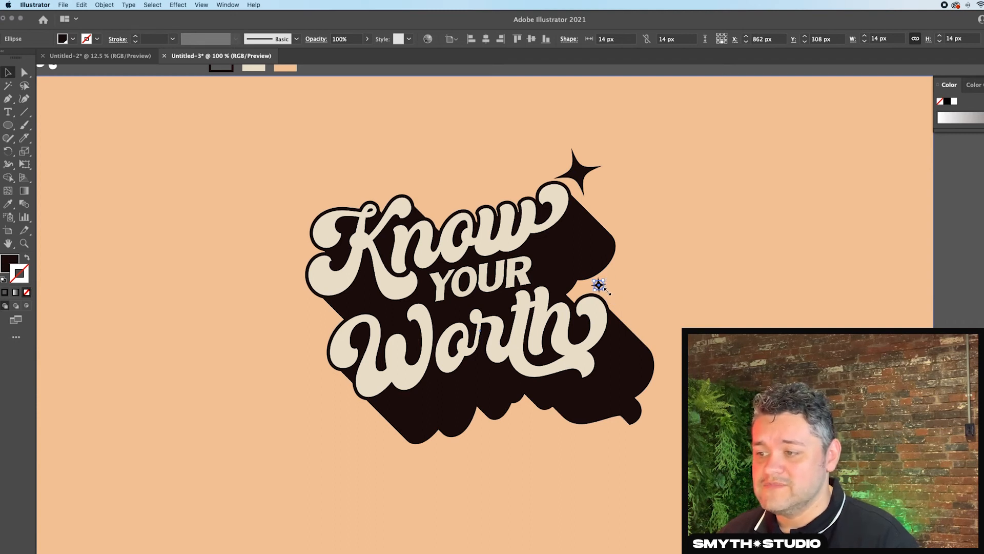
pyautogui.scroll(1, 608, 291)
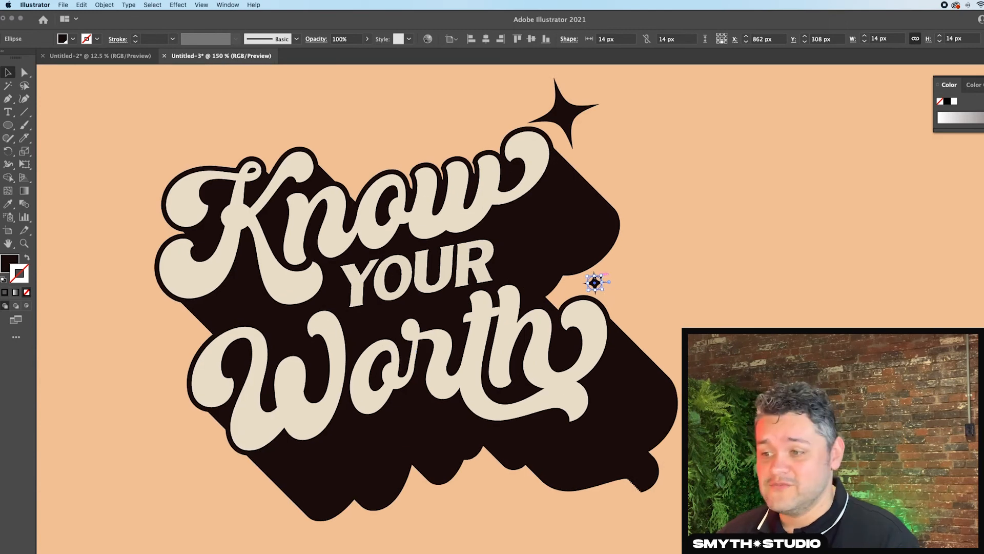
# - Copy the small sparkle onto the black shadow beside YOUR and colour it with the lettering's cream
pyautogui.moveTo(594, 281); pyautogui.dragTo(516, 259)
pyautogui.press('i')
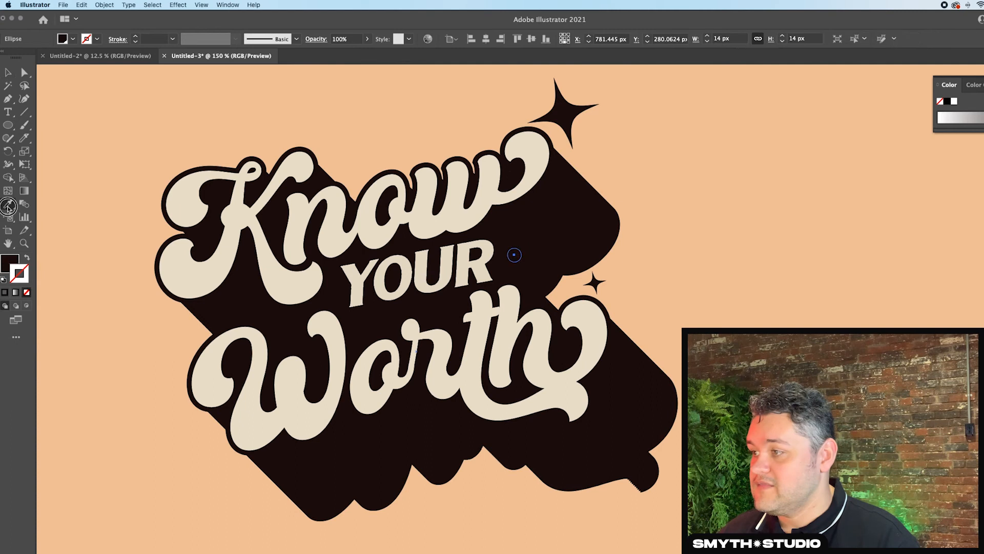
pyautogui.click(300, 161)
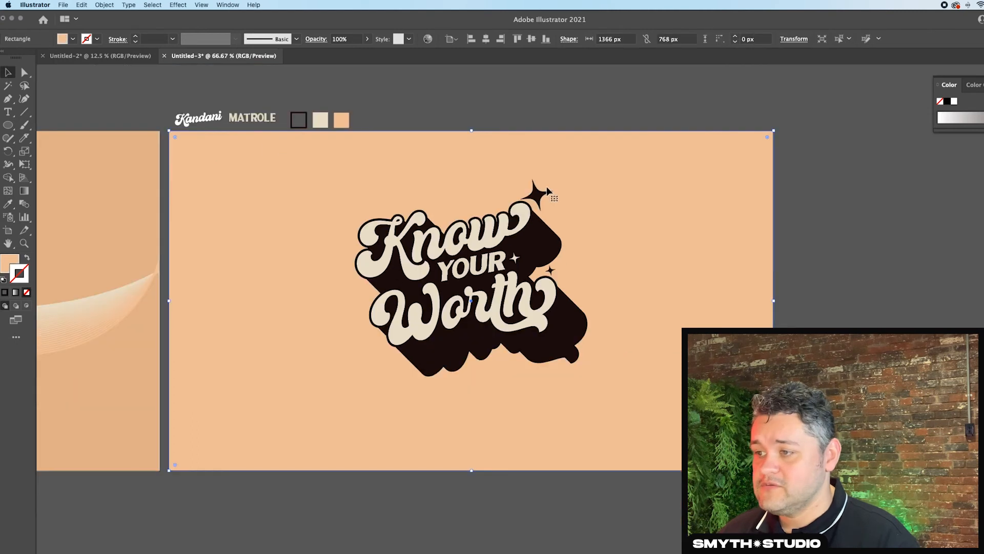
pyautogui.scroll(3, 546, 186)
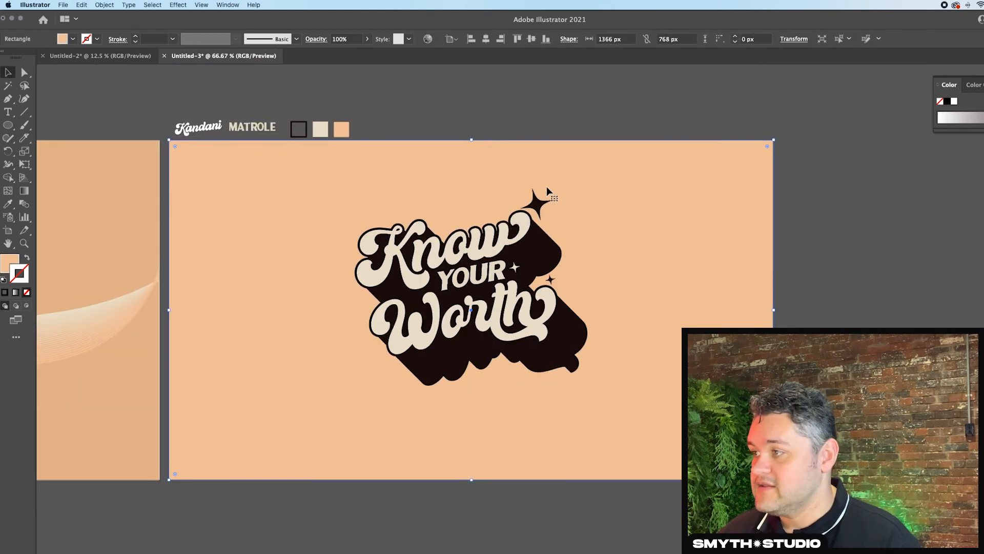
pyautogui.click(446, 100)
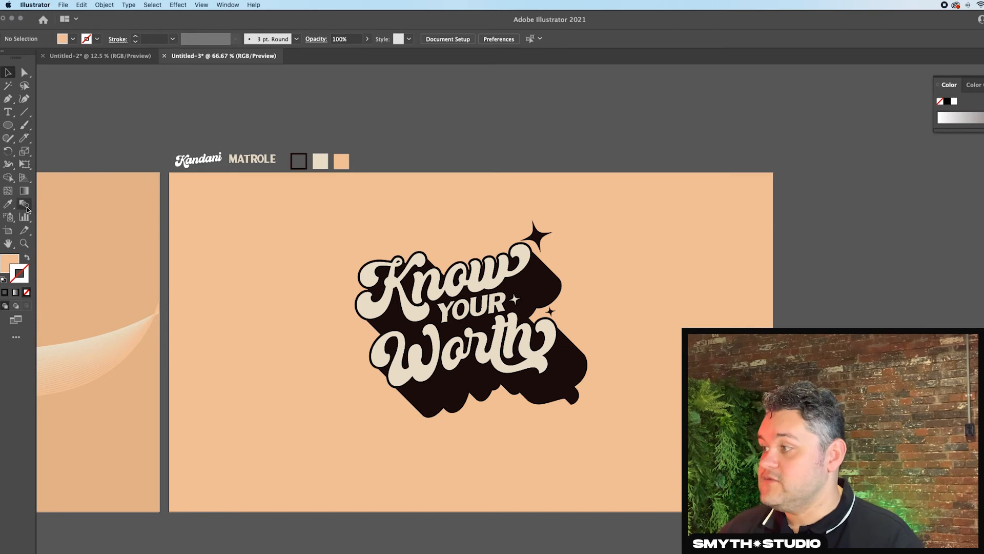
# - Paint a 1 pt wavy line in the cream swatch colour across the full width of the artboard with the Paintbrush
pyautogui.click(23, 127)
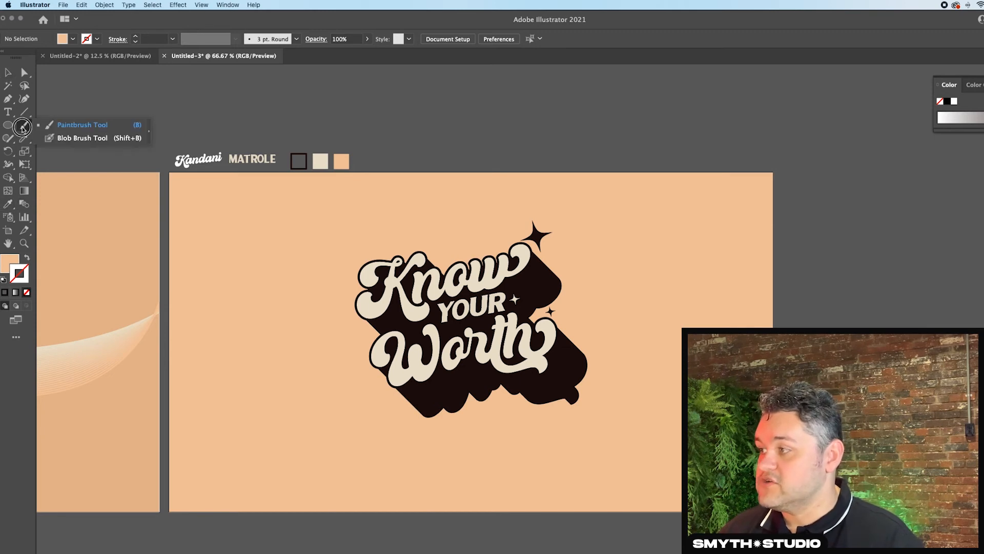
pyautogui.click(59, 125)
pyautogui.click(8, 204)
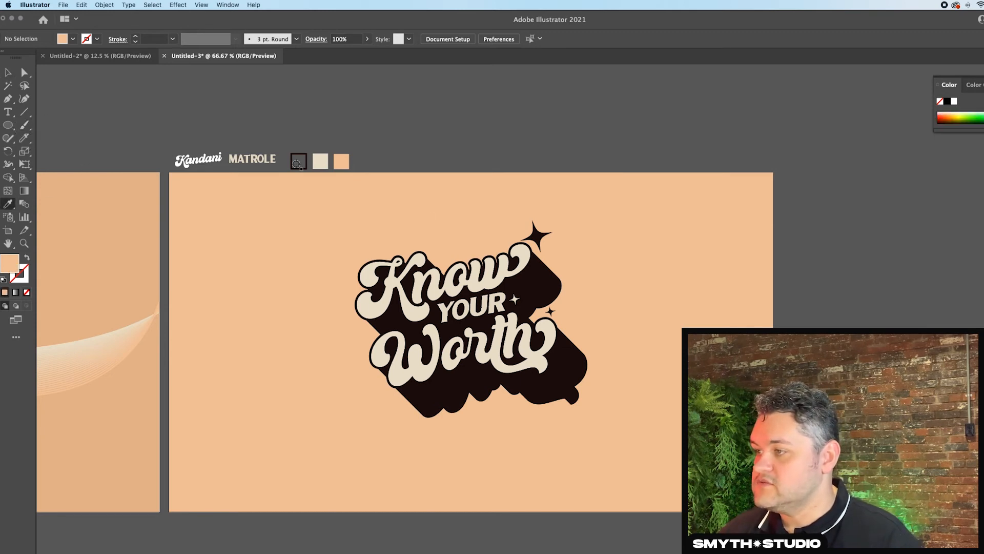
pyautogui.click(320, 160)
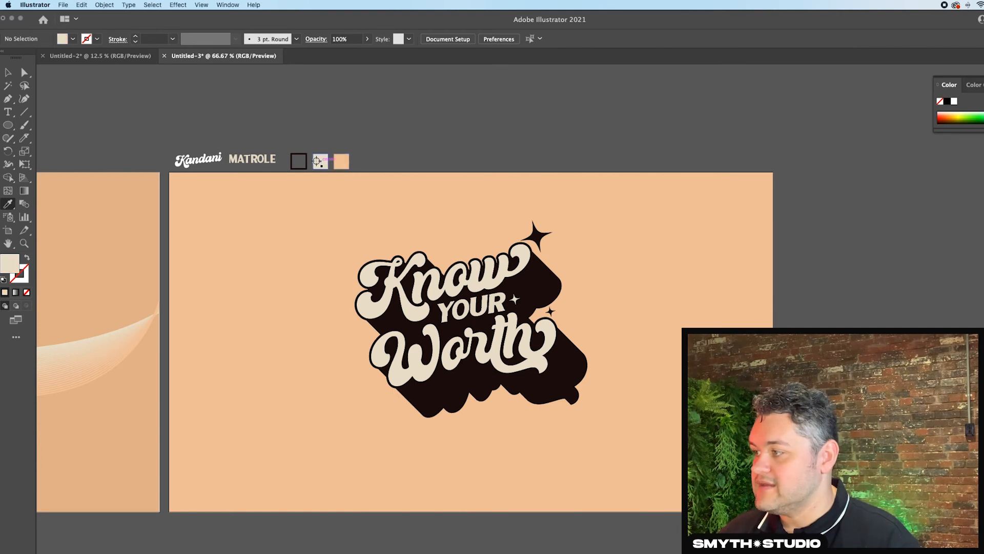
pyautogui.press('b')
pyautogui.moveTo(168, 319)
pyautogui.mouseDown()
pyautogui.moveTo(207, 296)
pyautogui.moveTo(291, 300)
pyautogui.moveTo(544, 346)
pyautogui.moveTo(686, 321)
pyautogui.moveTo(777, 287)
pyautogui.mouseUp()
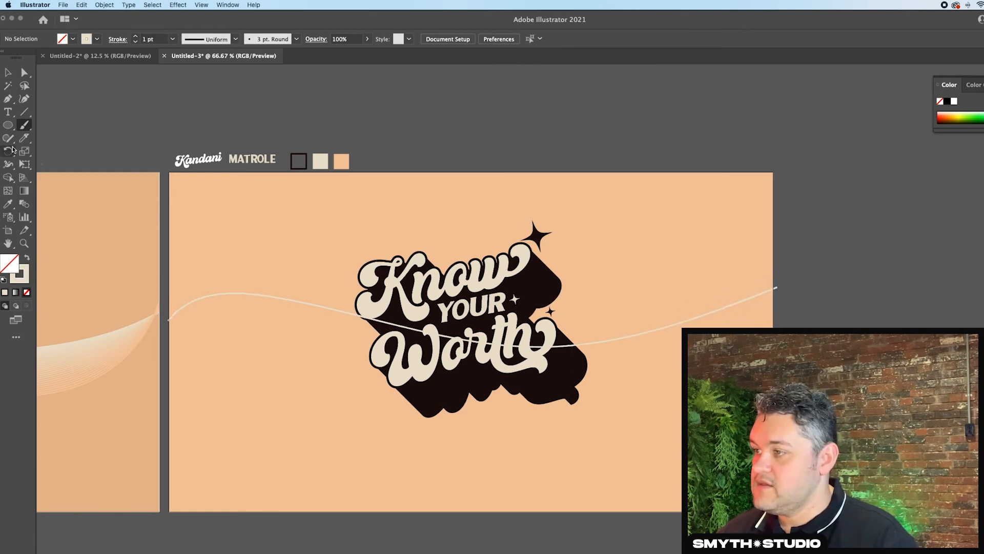
# - Sample the peach swatch, darken it, and paint a second wavy line across the artboard below the cream one
pyautogui.click(9, 203)
pyautogui.click(341, 161)
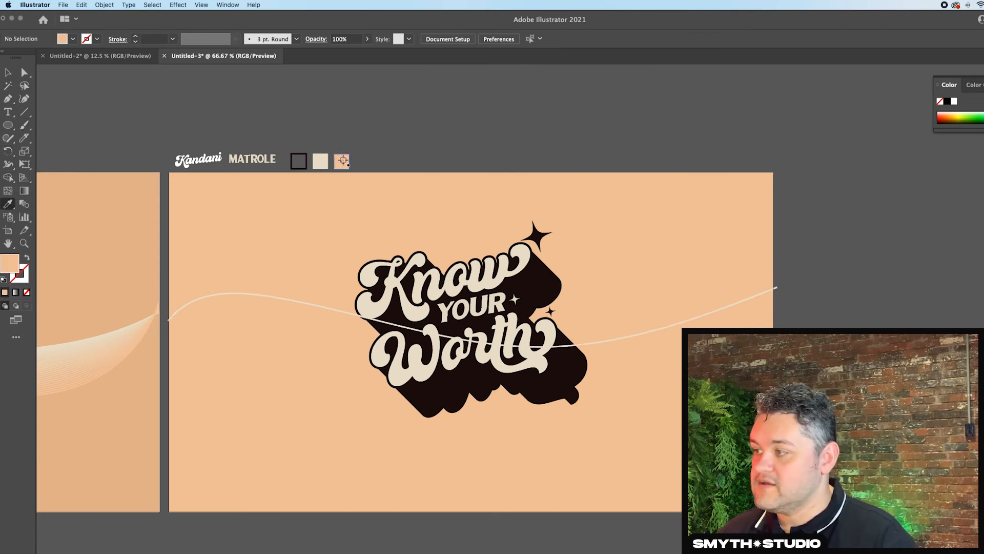
pyautogui.doubleClick(11, 264)
pyautogui.moveTo(188, 311); pyautogui.dragTo(192, 317)
pyautogui.click(404, 304)
pyautogui.click(24, 124)
pyautogui.moveTo(165, 367)
pyautogui.mouseDown()
pyautogui.moveTo(698, 325)
pyautogui.moveTo(779, 274)
pyautogui.mouseUp()
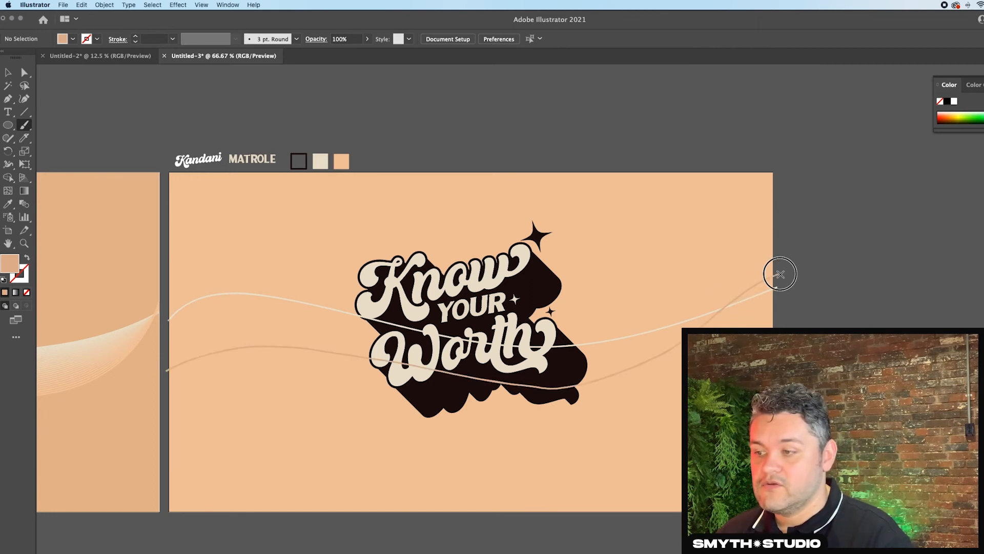
# - Select the cream and darker peach wavy lines and set their blend spacing to 20 specified steps
pyautogui.click(7, 76)
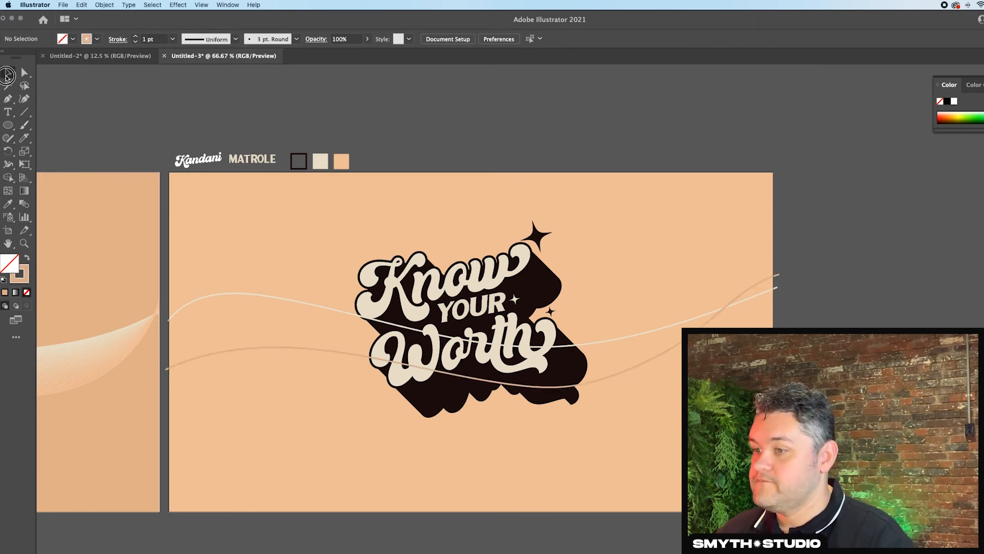
pyautogui.click(768, 281)
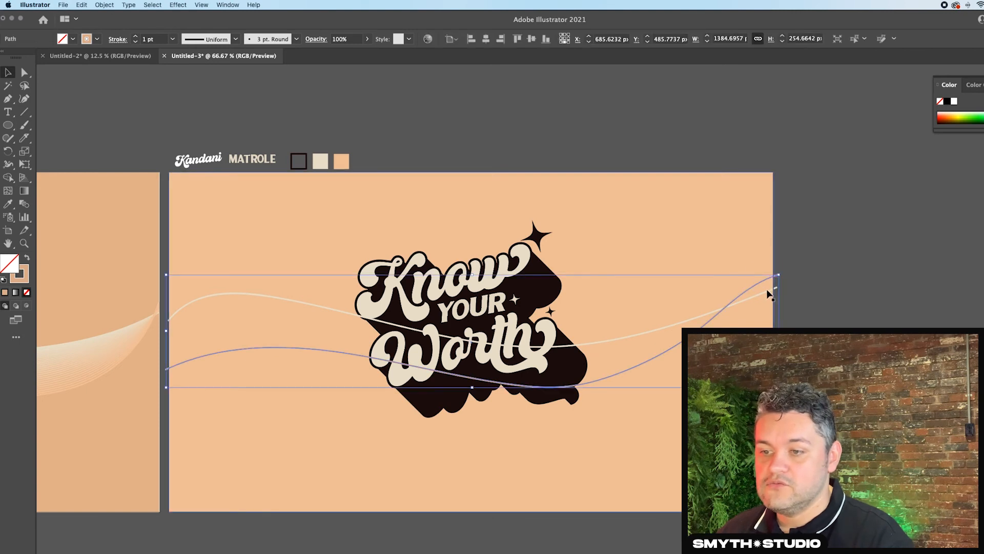
pyautogui.keyDown('shift'); pyautogui.click(760, 288); pyautogui.keyUp('shift')
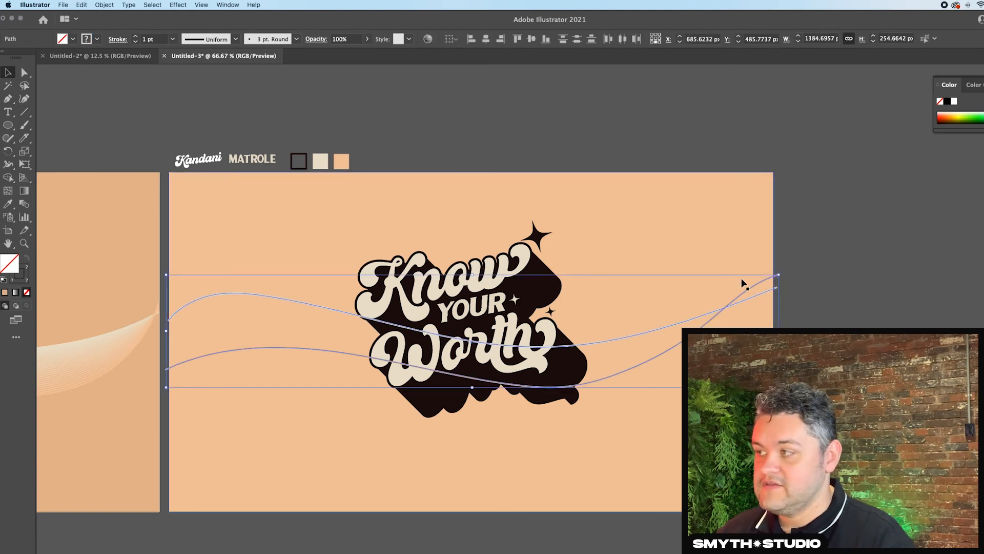
pyautogui.click(101, 4)
pyautogui.moveTo(151, 238)
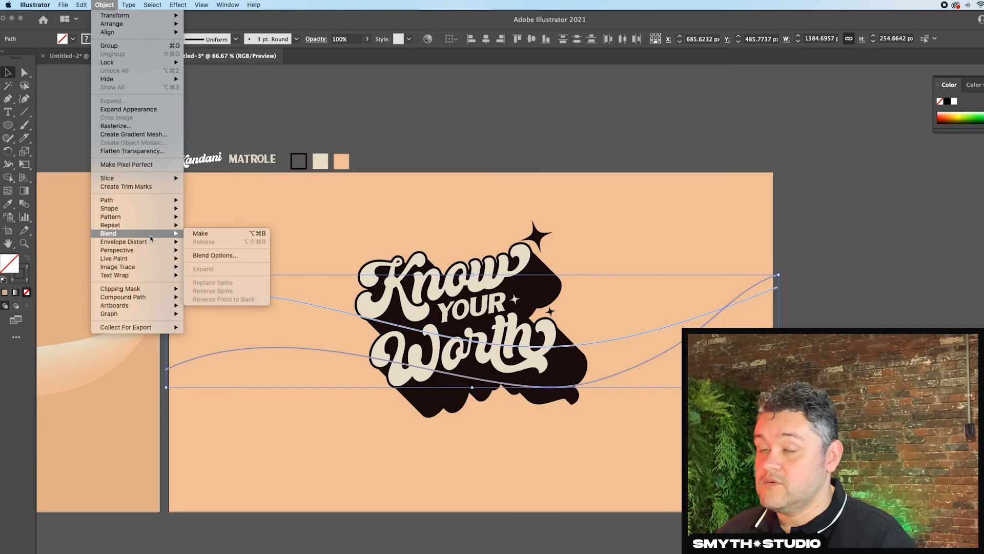
pyautogui.click(218, 255)
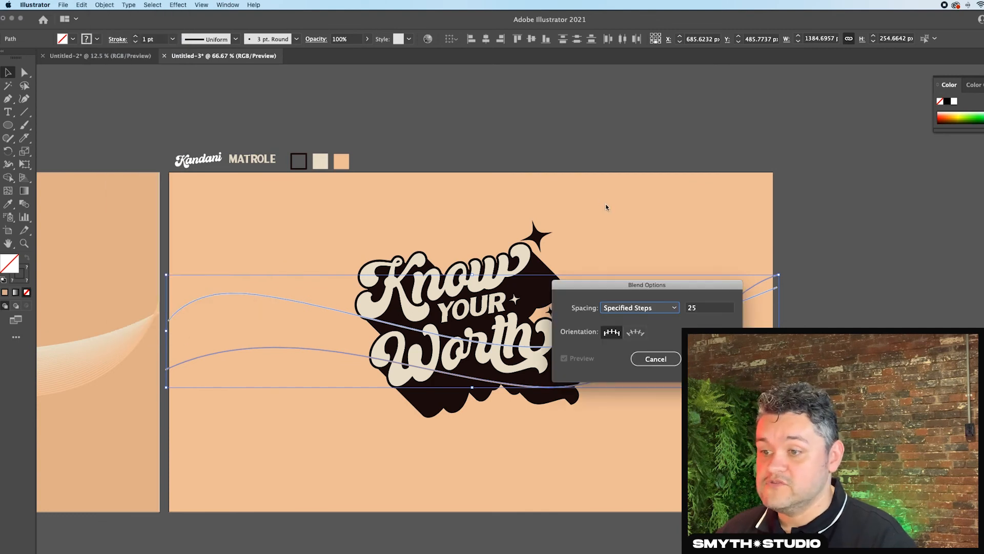
pyautogui.moveTo(601, 182); pyautogui.dragTo(606, 166)
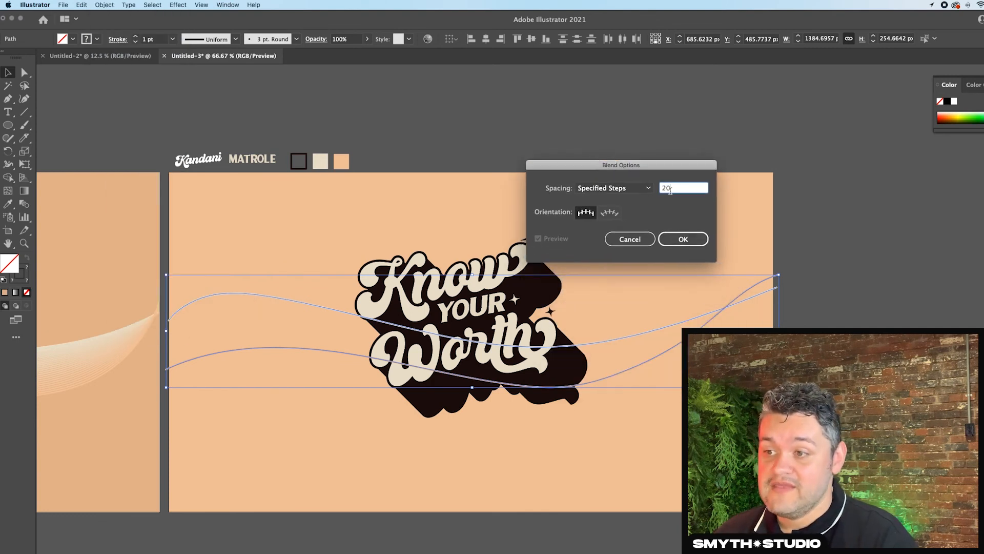
pyautogui.click(689, 240)
# - Make a blend between the two selected wavy lines to form a ribbon of fine strokes
pyautogui.click(104, 5)
pyautogui.moveTo(142, 237)
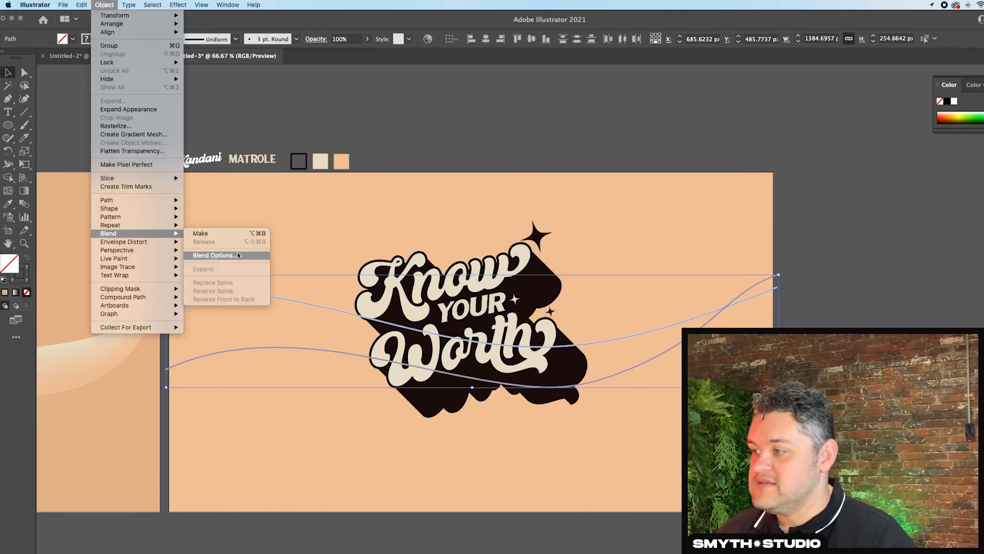
pyautogui.click(234, 234)
pyautogui.click(482, 156)
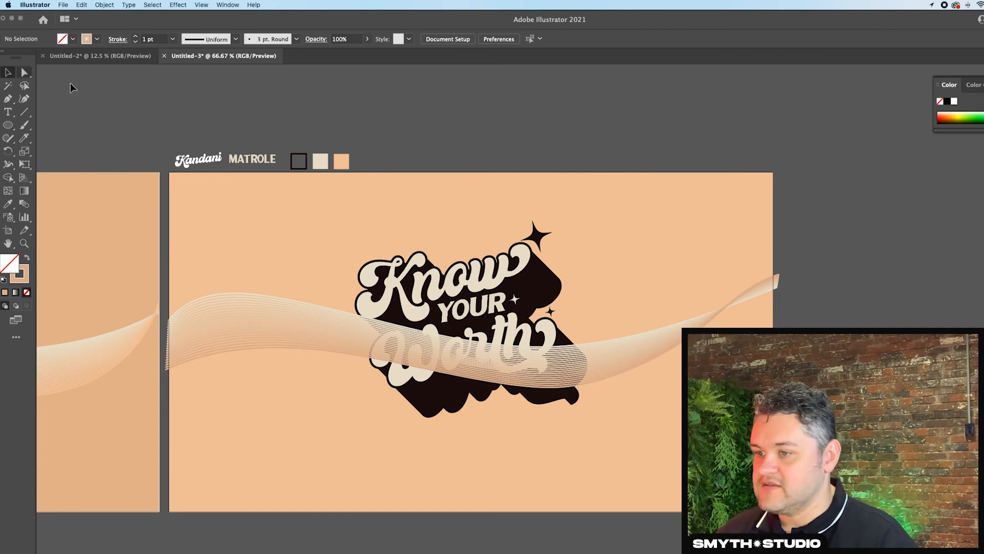
# - Arrange the blended ribbon behind the lettering and its black shadow, keeping it in front of the peach background
pyautogui.moveTo(781, 145); pyautogui.dragTo(636, 415)
pyautogui.click(676, 336)
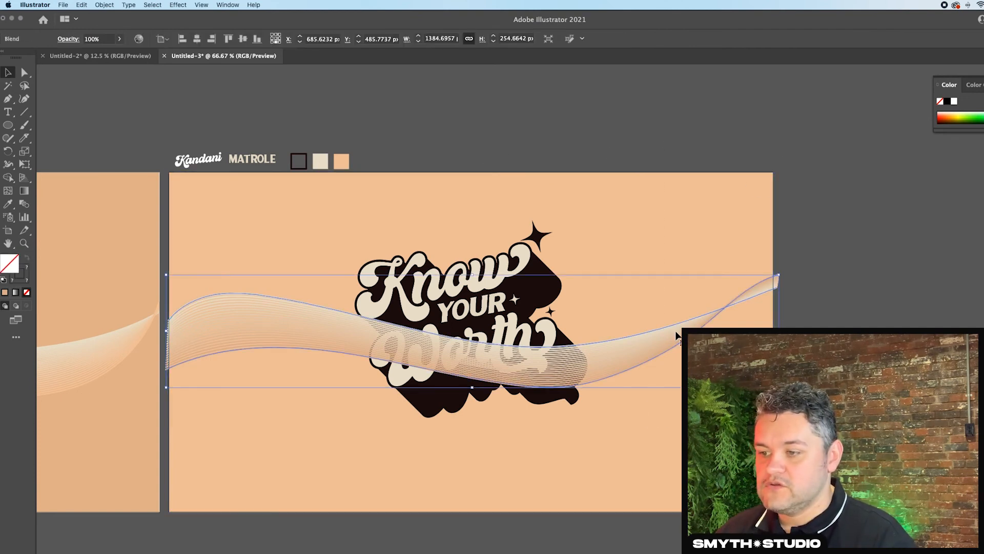
pyautogui.keyDown('shift'); pyautogui.click(668, 256); pyautogui.keyUp('shift')
pyautogui.rightClick(668, 255)
pyautogui.click(698, 353)
pyautogui.click(816, 382)
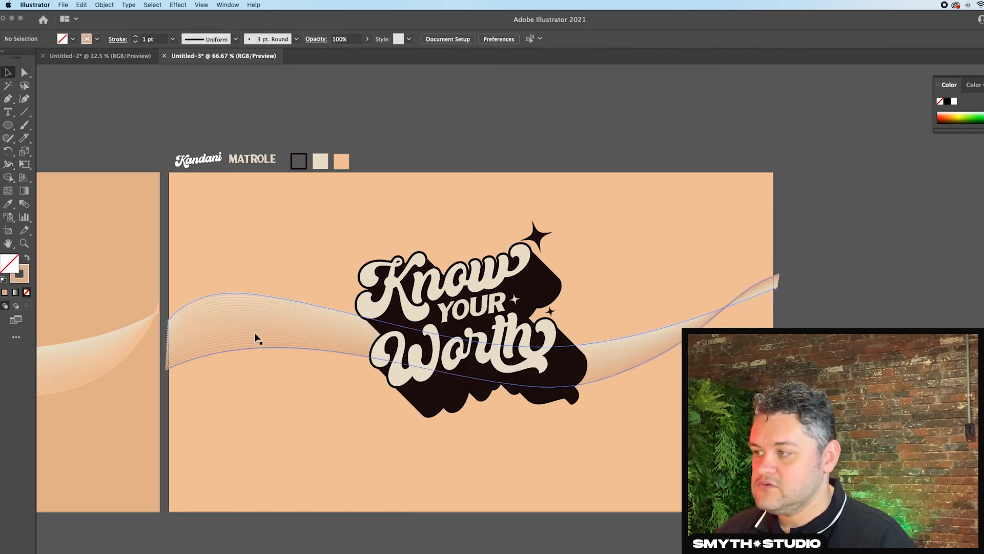
# - Apply the Grain texture effect to the peach background rectangle
pyautogui.click(619, 198)
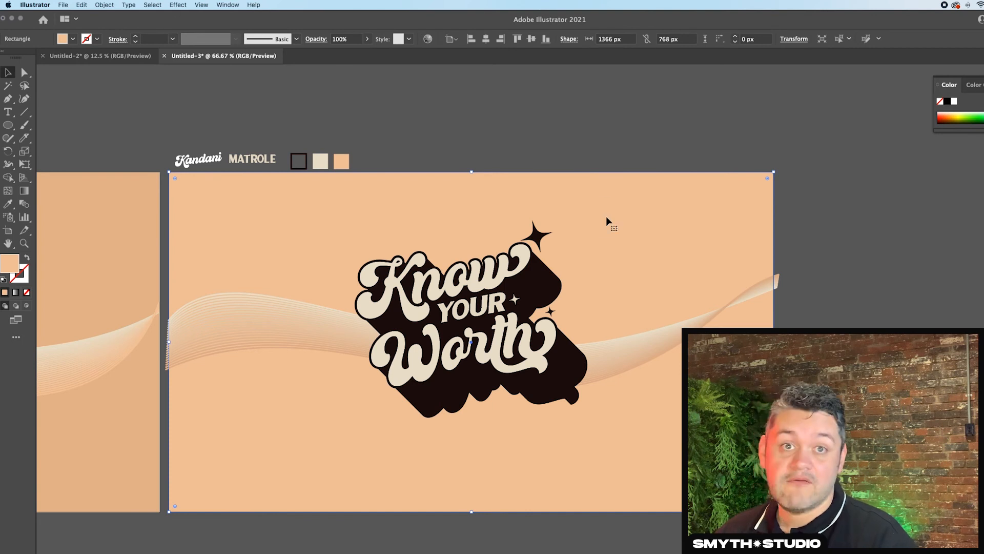
pyautogui.click(183, 4)
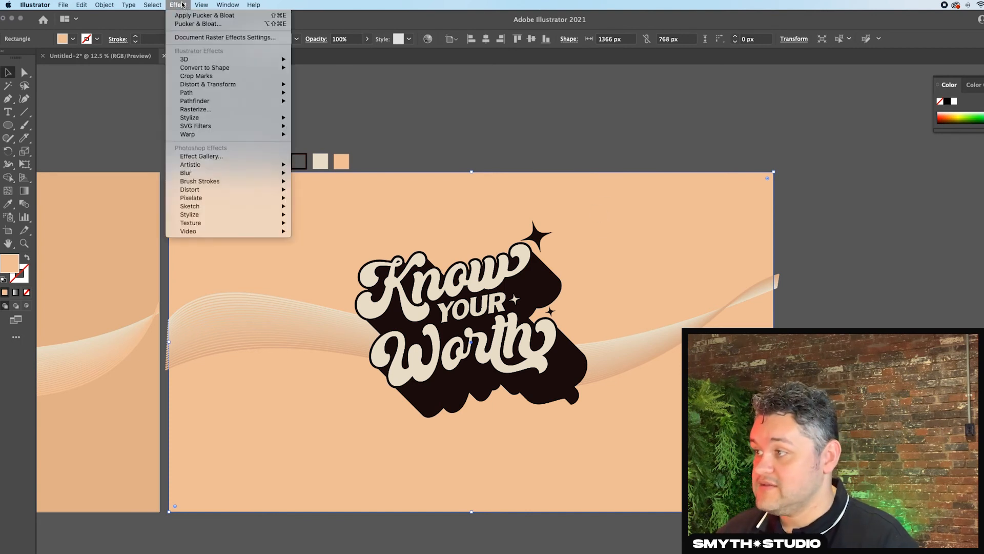
pyautogui.moveTo(213, 177)
pyautogui.moveTo(214, 197)
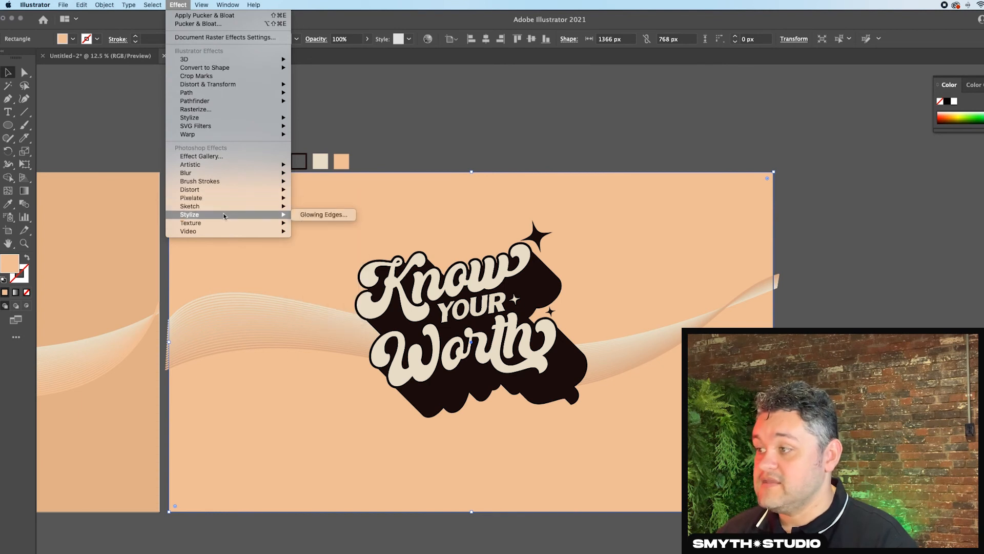
pyautogui.moveTo(223, 224)
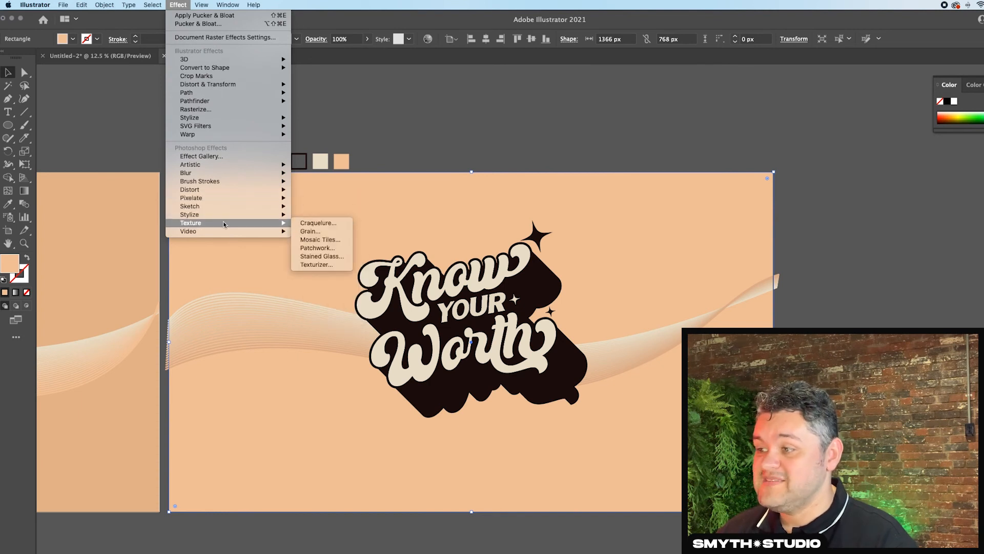
pyautogui.click(322, 230)
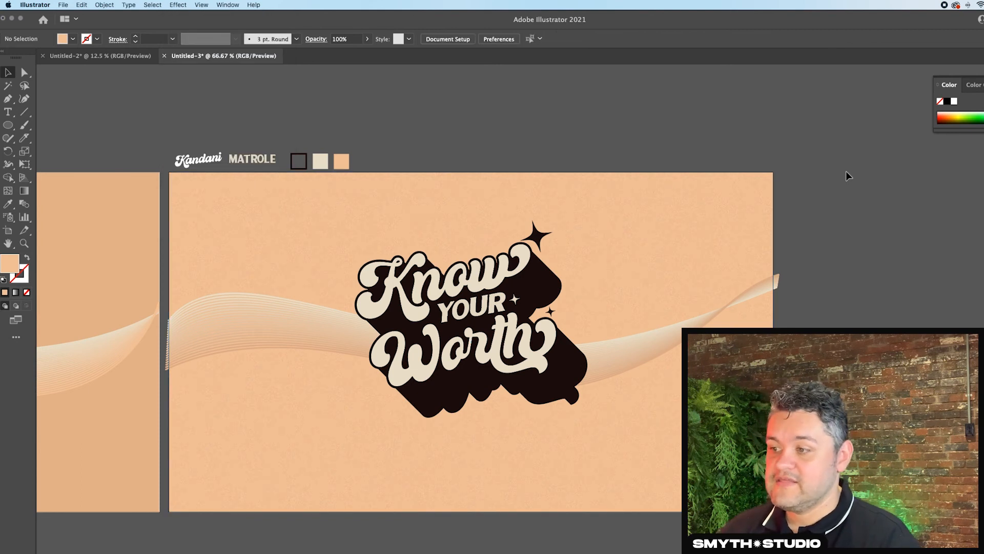
pyautogui.click(640, 368)
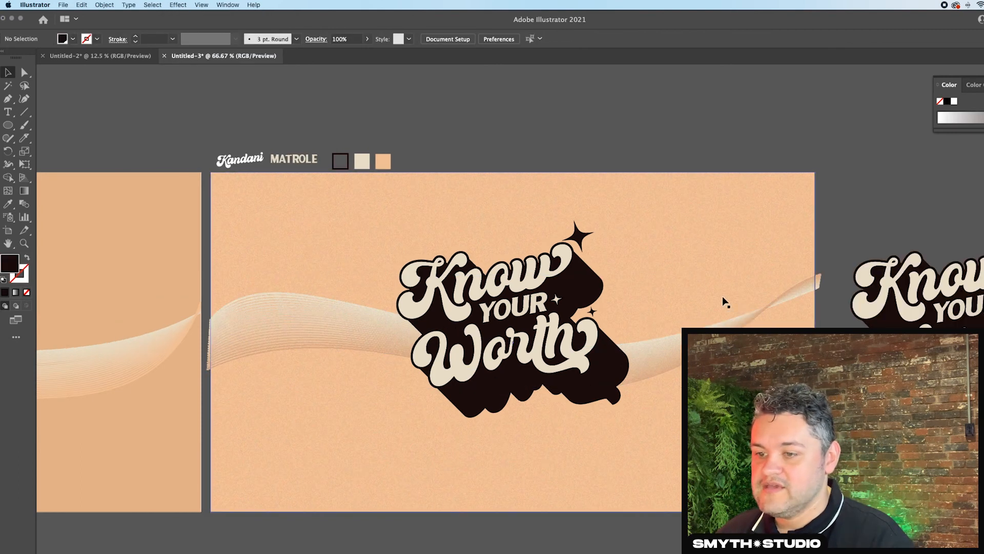
pyautogui.click(749, 270)
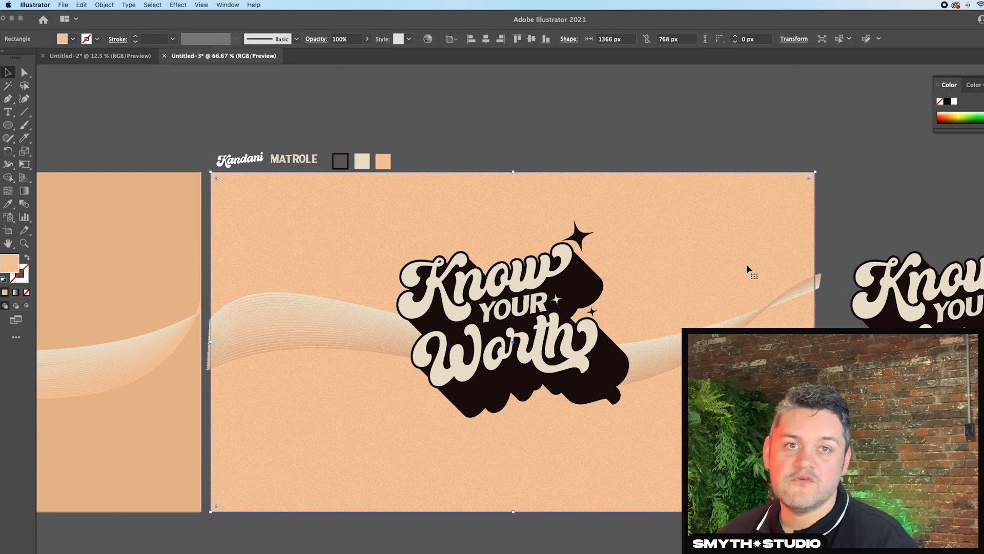
pyautogui.click(738, 308)
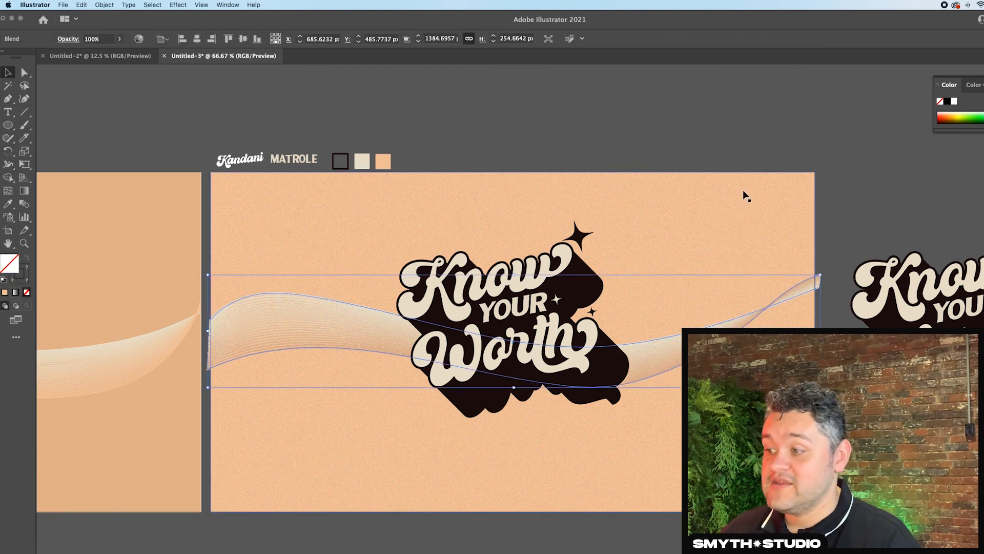
pyautogui.click(693, 154)
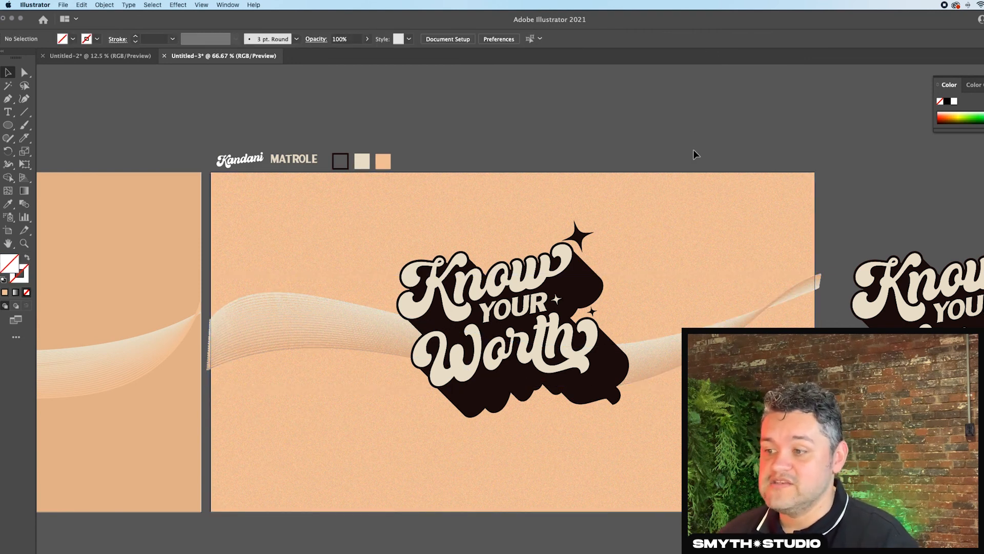